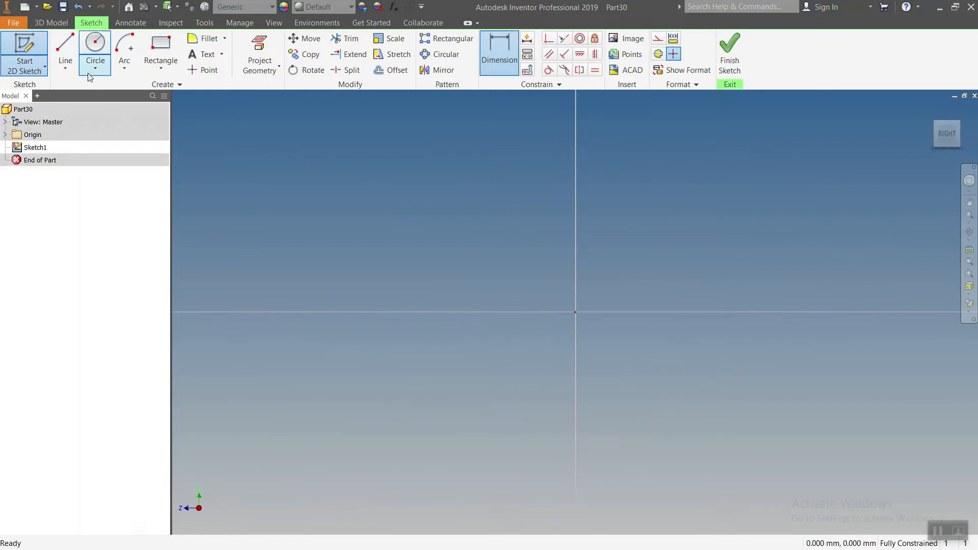
left_click(66, 47)
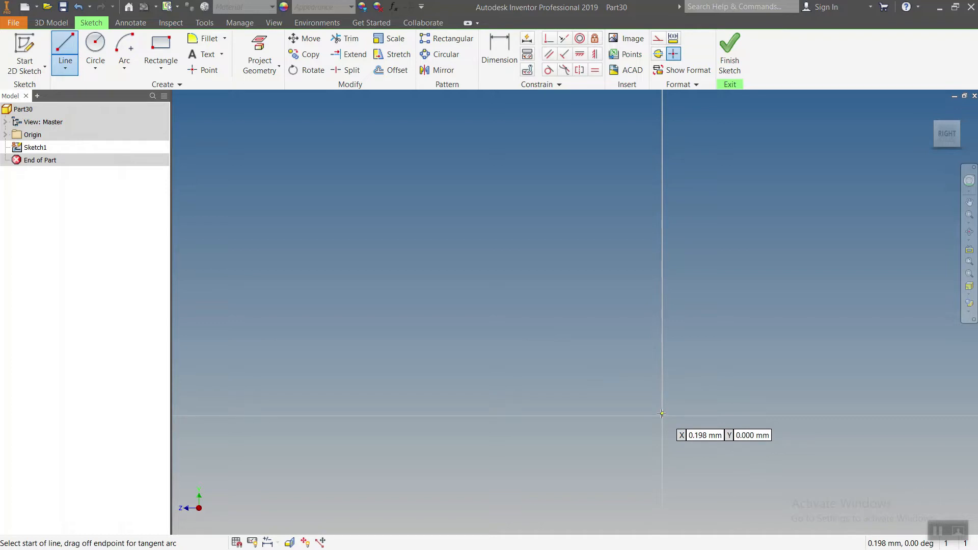
left_click(661, 414)
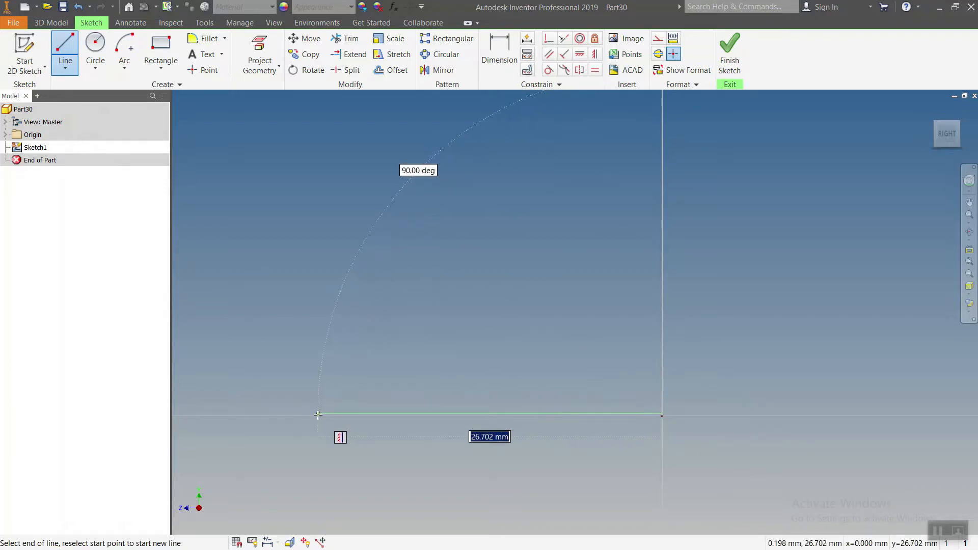
key("Escape")
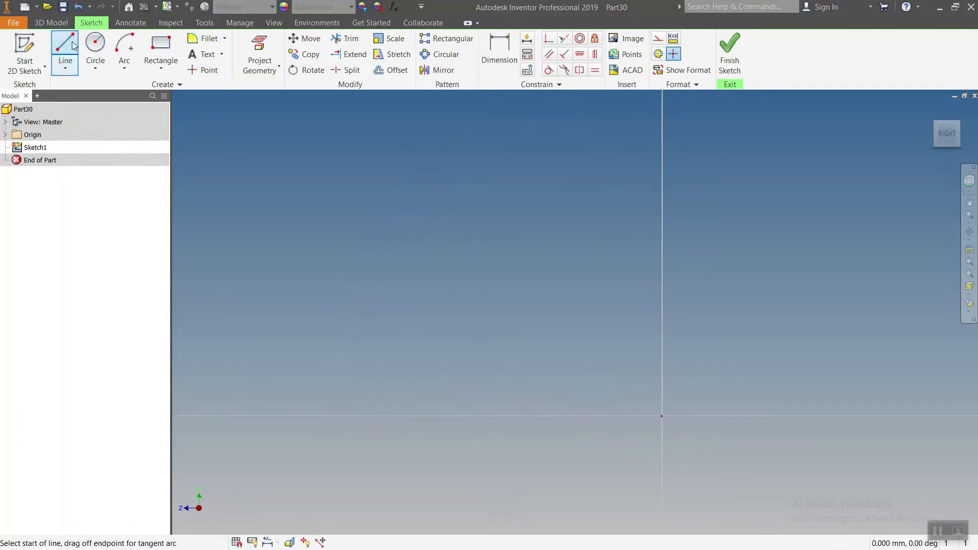
Step: From the origin, draw the lower fin: baseline leftward, short vertical end, upper edge about 19 mm long, and tangent arc of about 3.3 mm radius
left_click(662, 415)
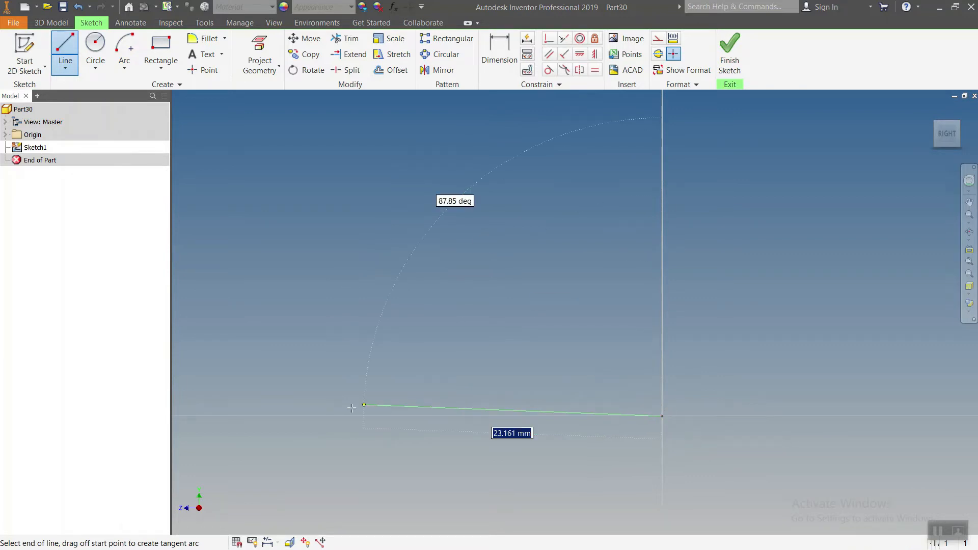
left_click(326, 416)
left_click(325, 360)
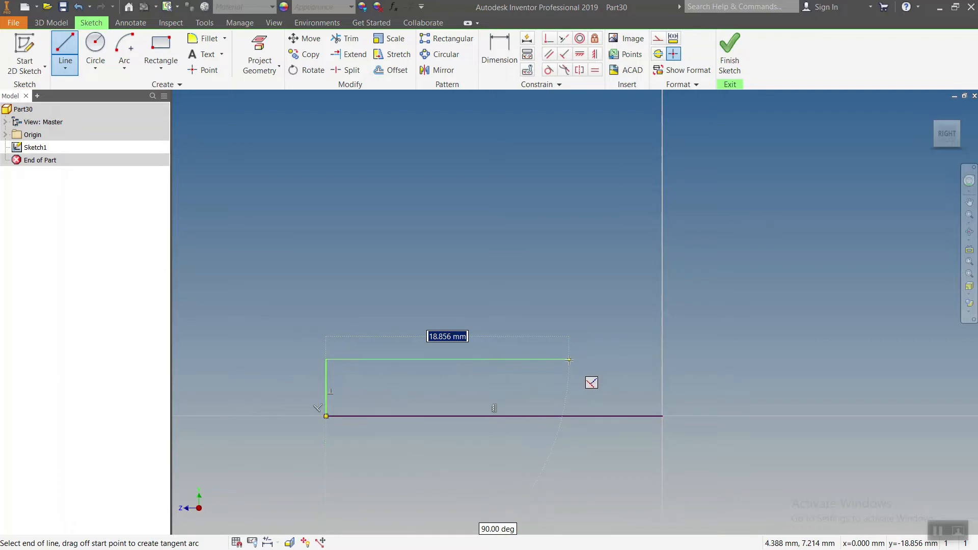
left_click(570, 360)
left_click_drag(574, 360, 573, 273)
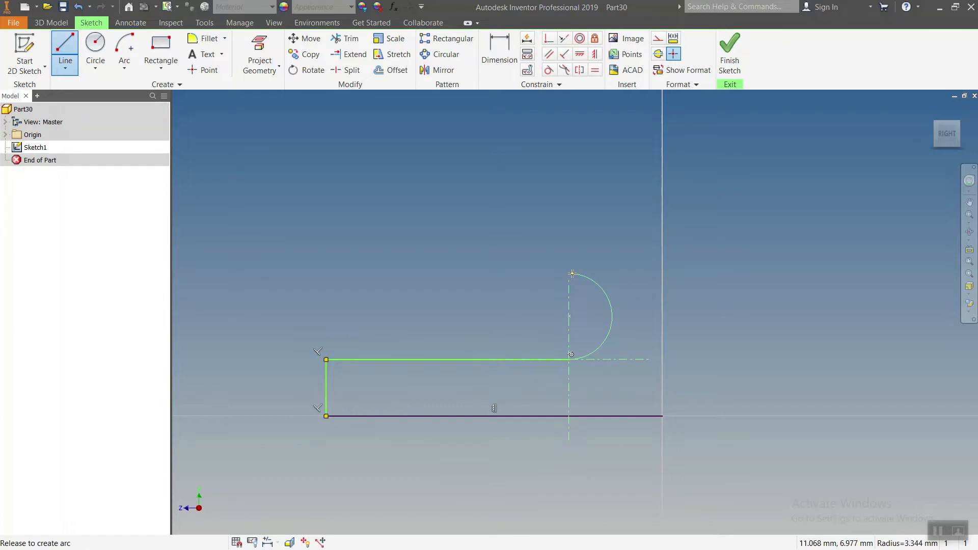
left_click_drag(572, 274, 572, 274)
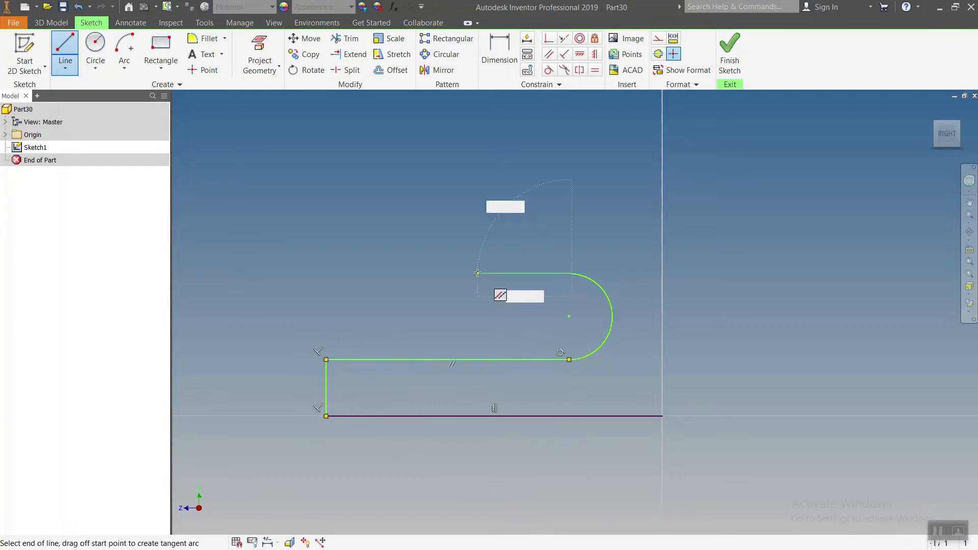
Step: Continue the outline from the arc with a longer upper fin, returning to above the arc and ending in a smaller tangent arc
left_click(223, 273)
left_click(223, 219)
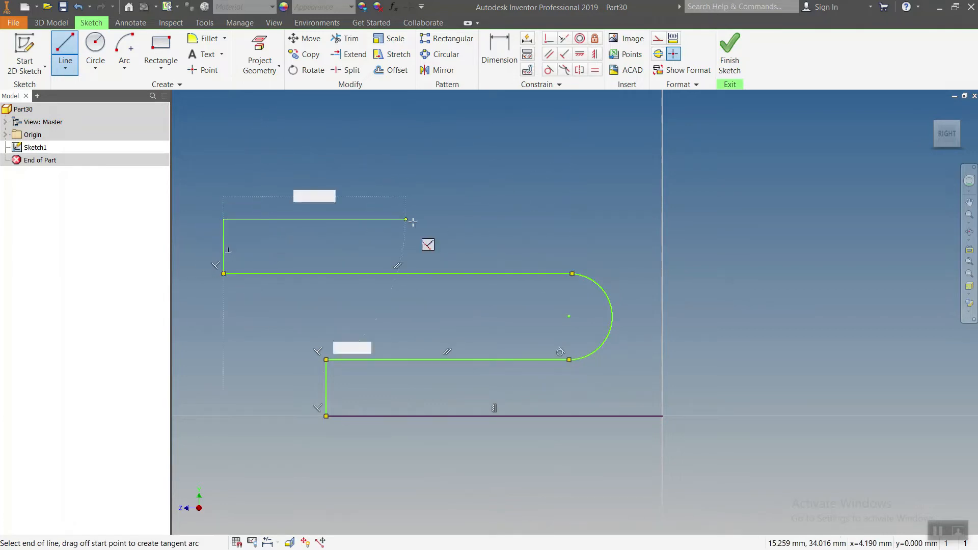
left_click(572, 218)
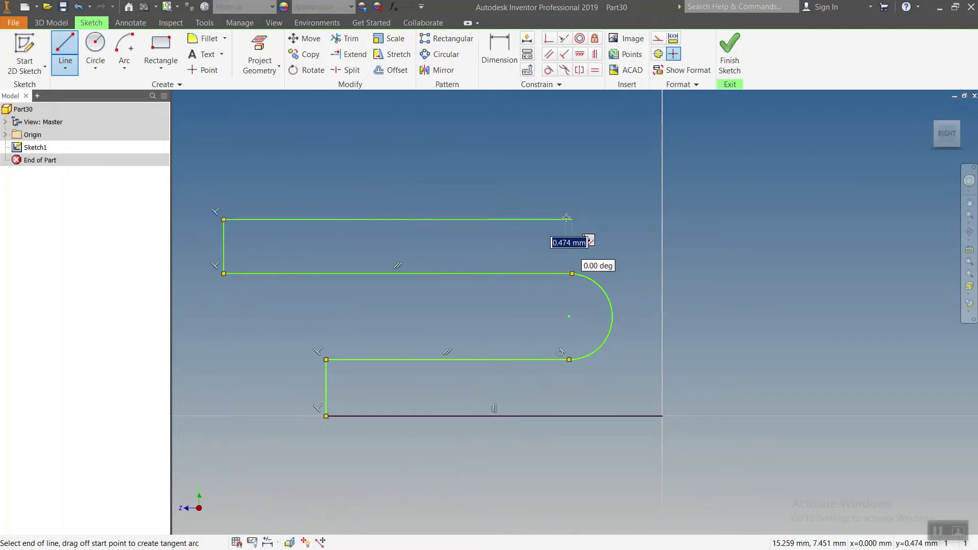
mouse_move(571, 219)
left_mouse_down()
mouse_move(604, 201)
mouse_move(573, 163)
left_mouse_up()
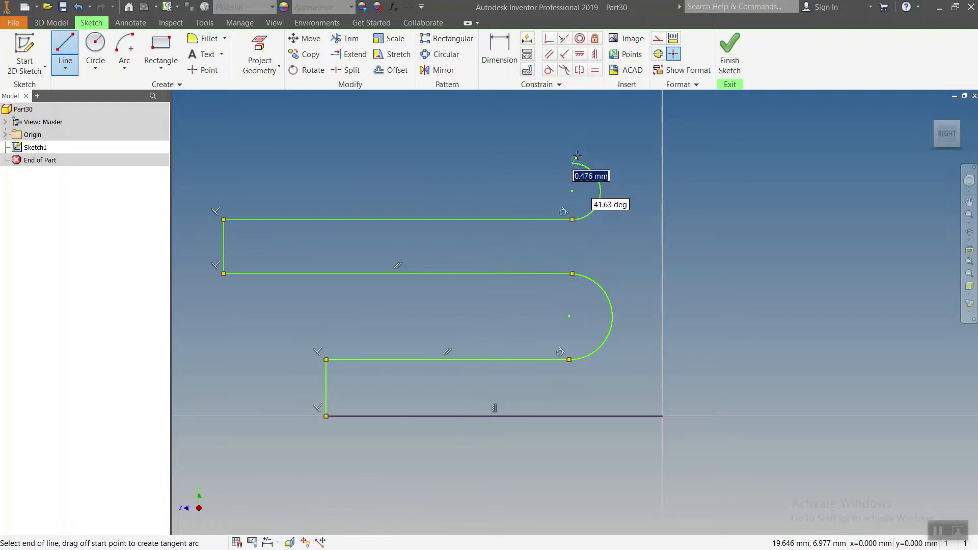
Step: Finish the outline with a vertical neck, a short top edge, a step down of about 2 mm, and lines closing at the origin
middle_click_drag(573, 163, 548, 266)
left_click(547, 202)
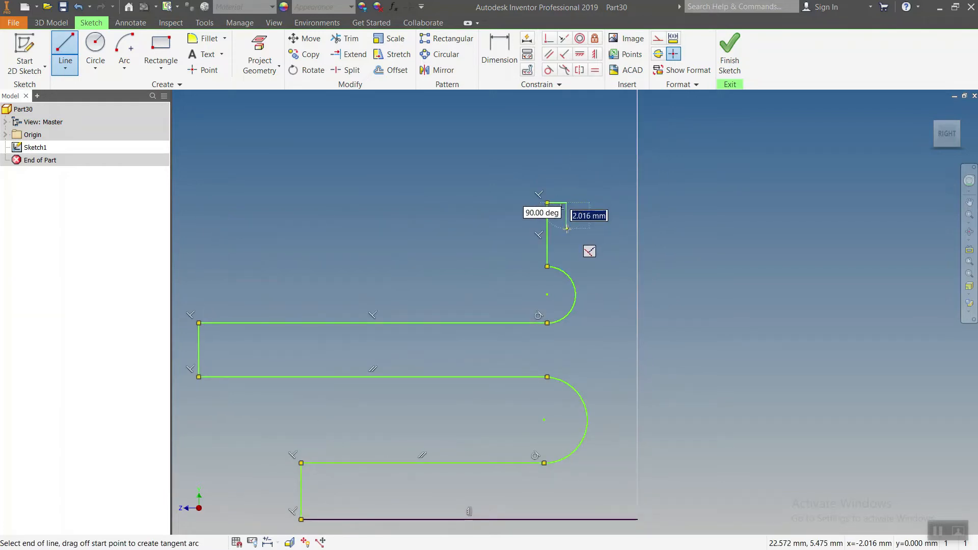
left_click(567, 228)
left_click(636, 227)
scroll(636, 254, "up", 4)
left_click(635, 358)
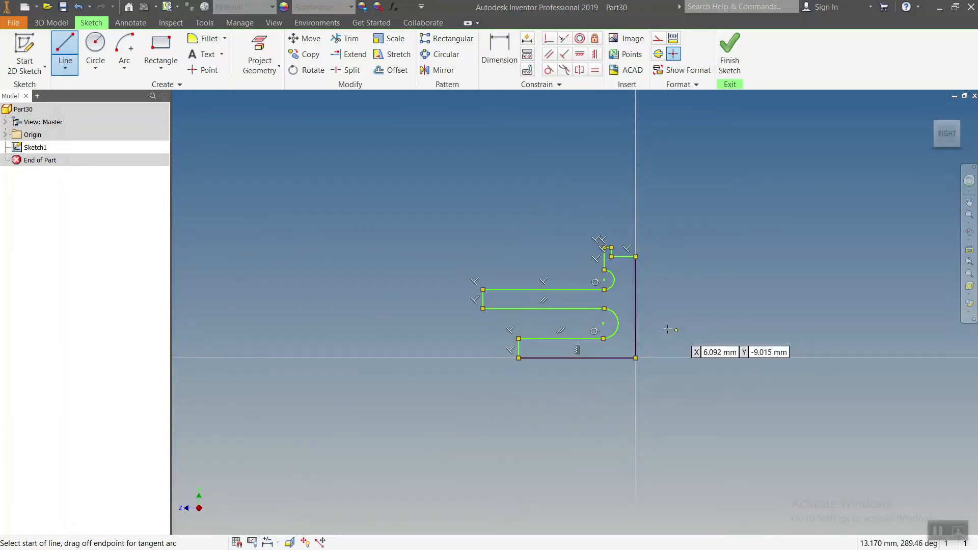
Step: Dimension the overall height from the baseline to the profile's top edge as 104 mm
middle_click_drag(672, 238, 638, 231)
key("d")
scroll(577, 242, "down", 4)
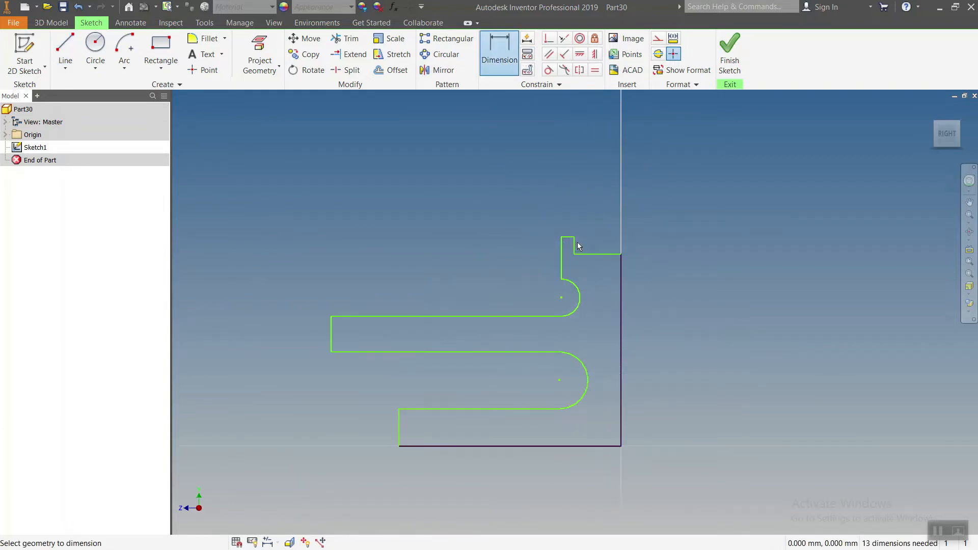
scroll(572, 245, "up", 5)
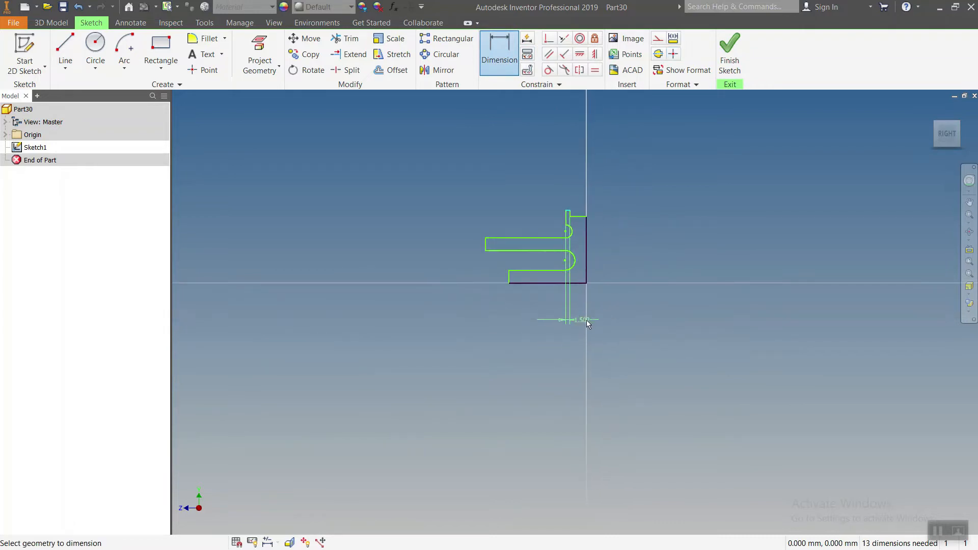
left_click(561, 283)
left_click(646, 256)
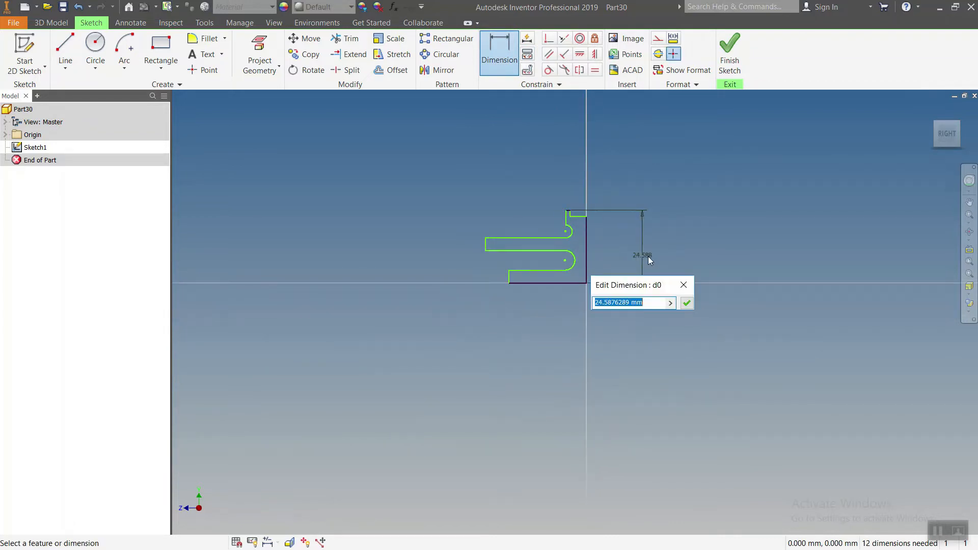
type("104")
key("Return")
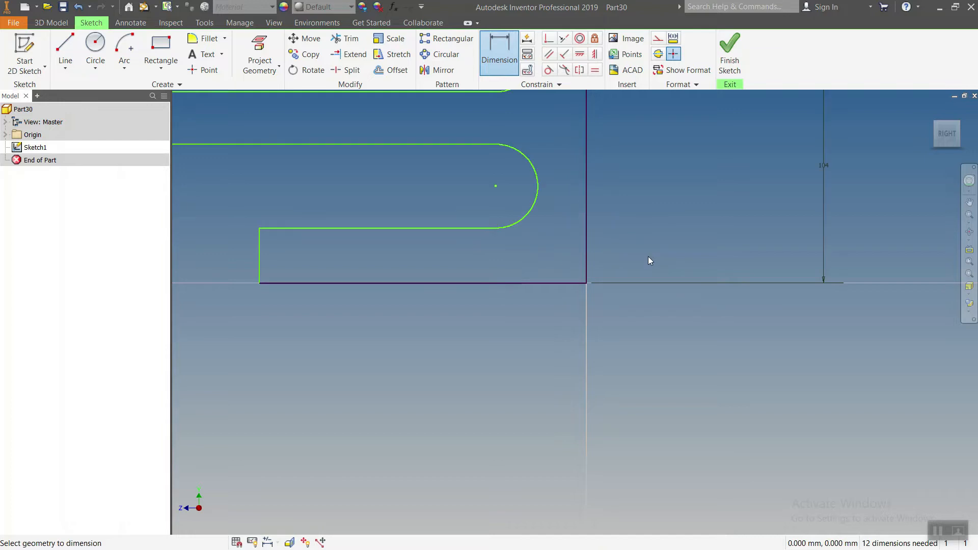
Step: Dimension the distance from the neck's left edge to the vertical line through the origin as 35 mm
scroll(555, 300, "up", 4)
scroll(592, 246, "down", 2)
left_click(538, 224)
left_click(602, 225)
left_click(576, 142)
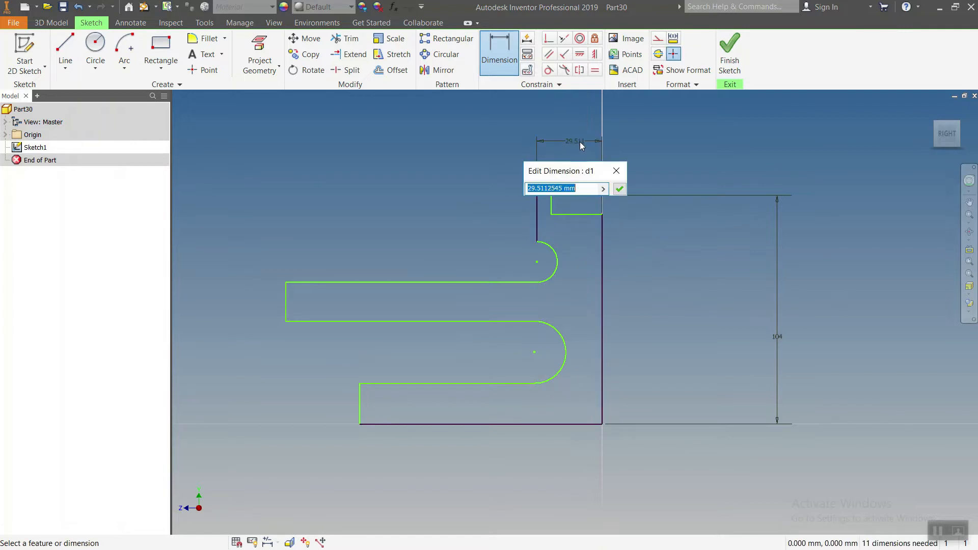
type("35")
key("Return")
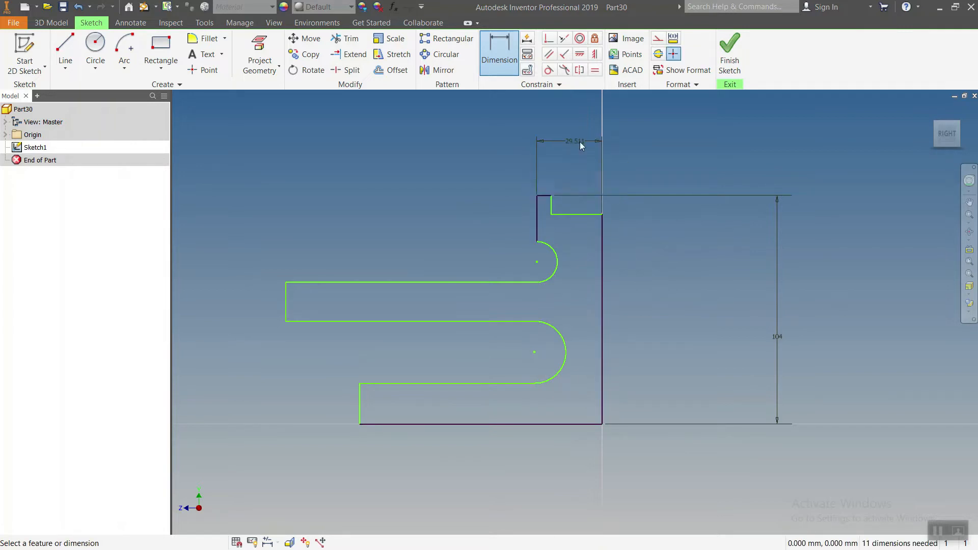
Step: Apply Horizontal constraints to line up both arc centres with the lower endpoint of the neck's left edge
left_click(594, 54)
left_click(579, 54)
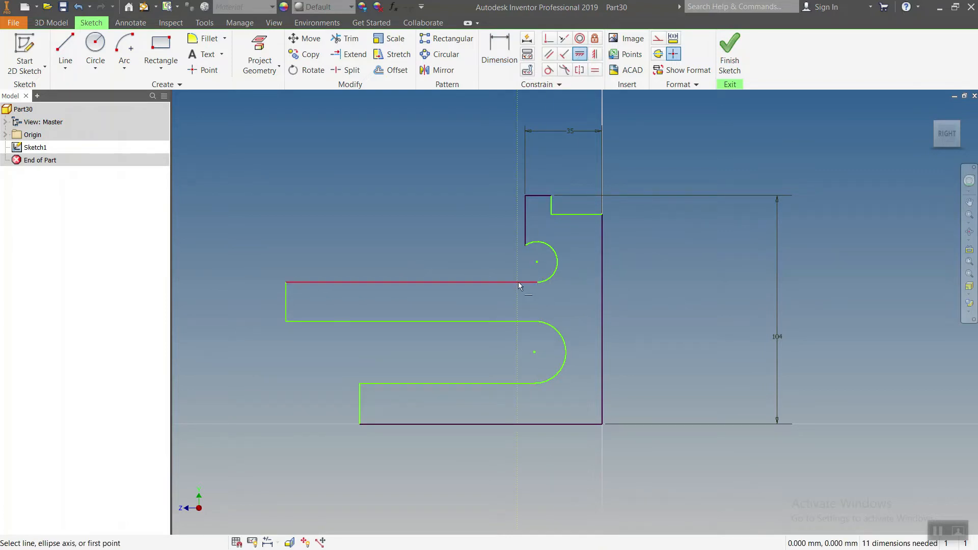
left_click(537, 262)
left_click(526, 247)
left_click(526, 263)
left_click(534, 351)
Step: Dimension the thickness of the lower fin as 16 mm
middle_click_drag(469, 344, 489, 286)
left_click(499, 53)
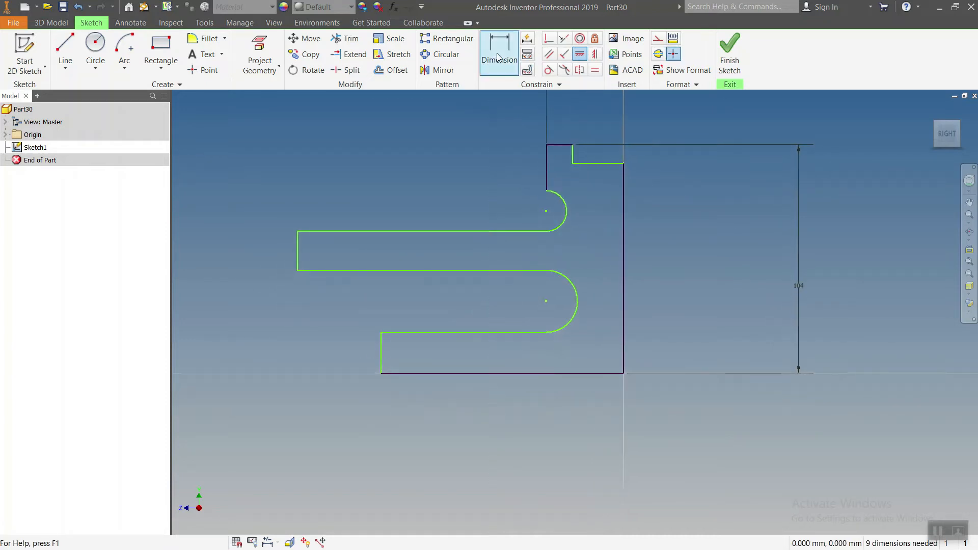
middle_click_drag(378, 363, 477, 351)
left_click(488, 357)
left_click(484, 315)
left_click(411, 319)
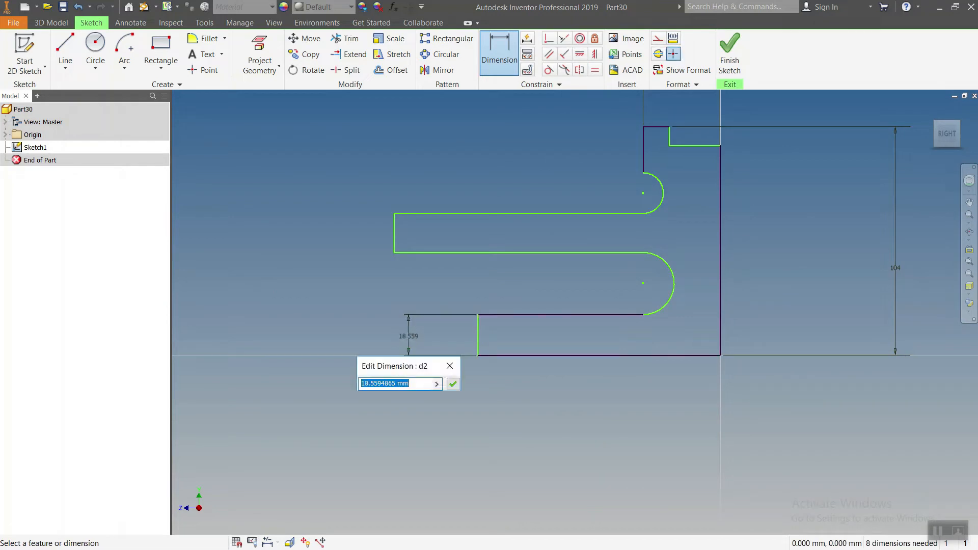
type("16")
key("Return")
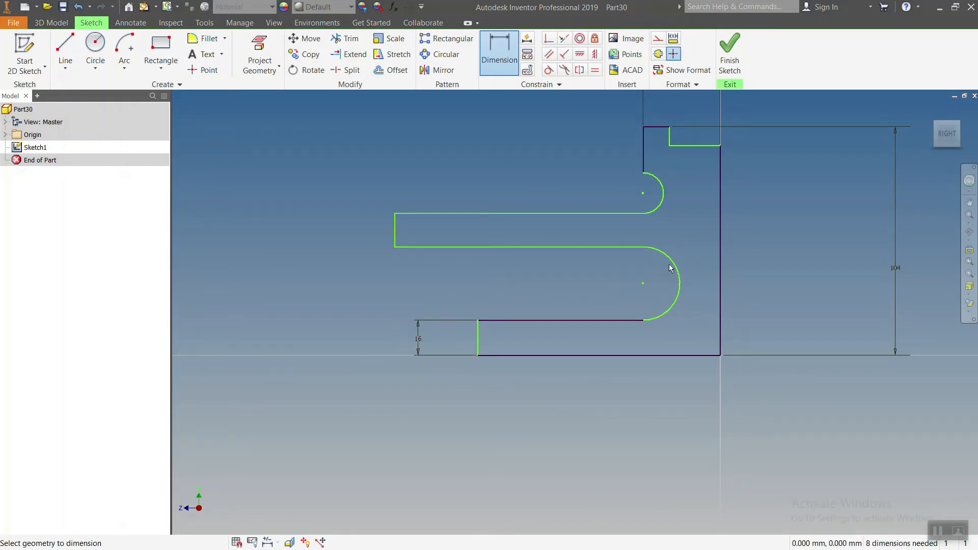
Step: Set the large arc's radius to 15 mm and make it tangent to the lower edge of the upper fin
left_click(681, 229)
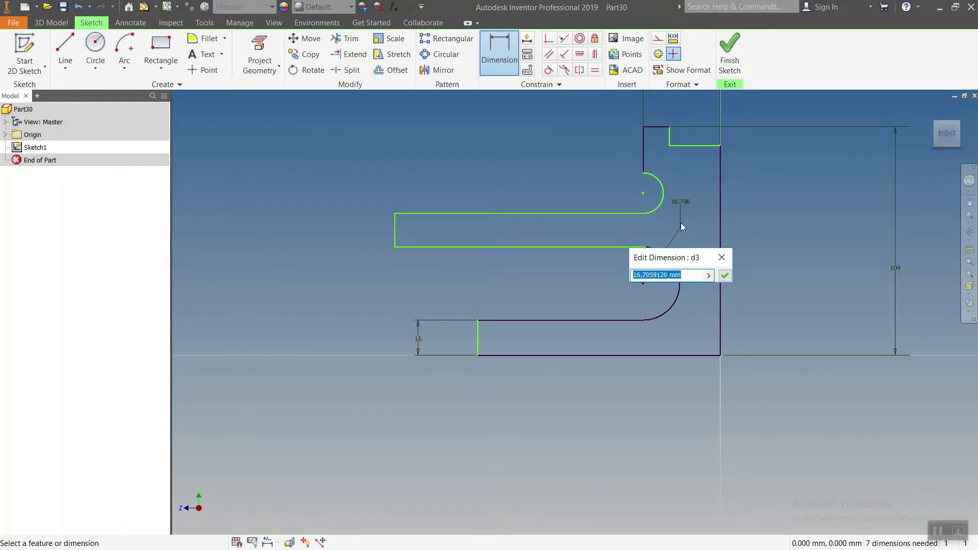
type("15")
key("Return")
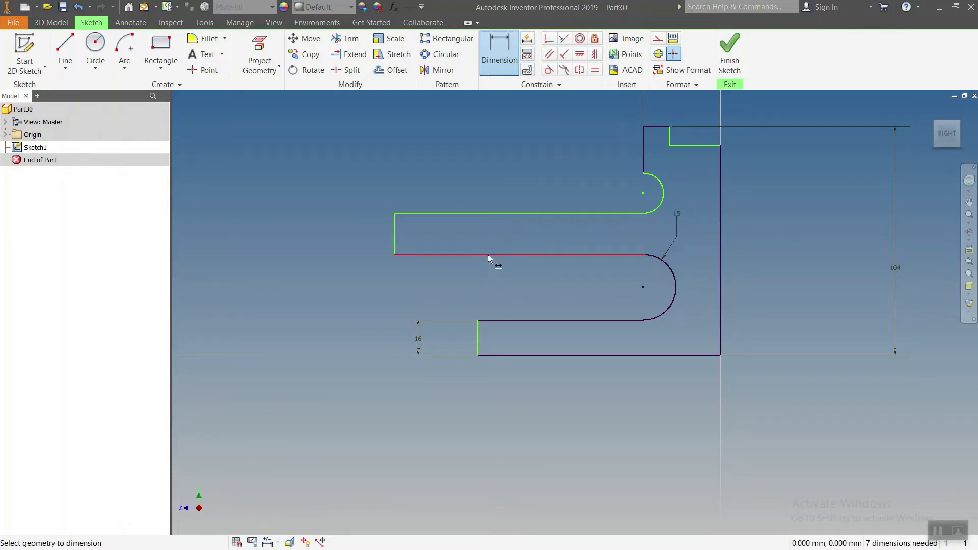
left_click(549, 69)
left_click(585, 254)
left_click(672, 271)
key("Escape")
Step: Dimension the upper fin's outer end 150 mm from the vertical line through the origin
mouse_move(597, 230)
middle_mouse_down()
mouse_move(569, 244)
mouse_move(564, 237)
middle_mouse_up()
left_click(509, 68)
left_click(362, 238)
left_click(687, 259)
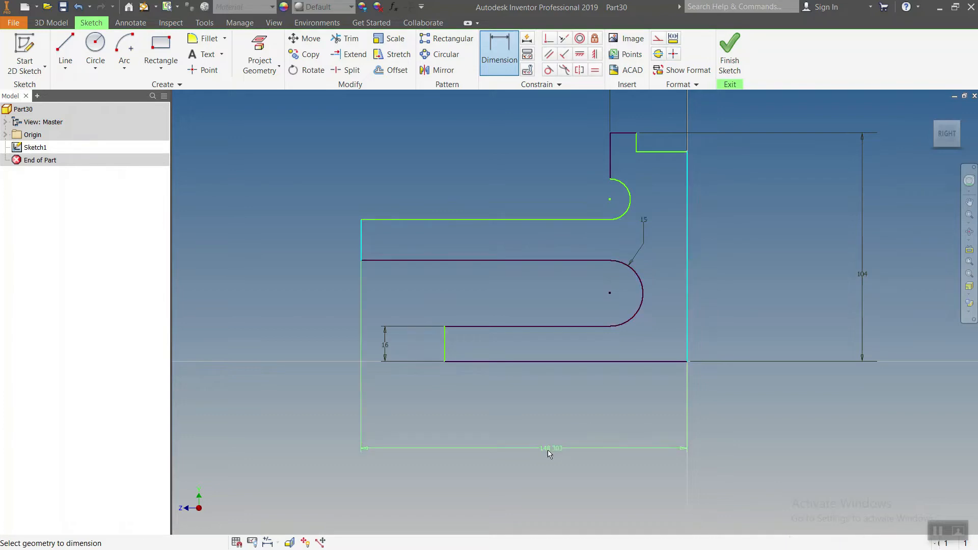
left_click(544, 451)
type("150")
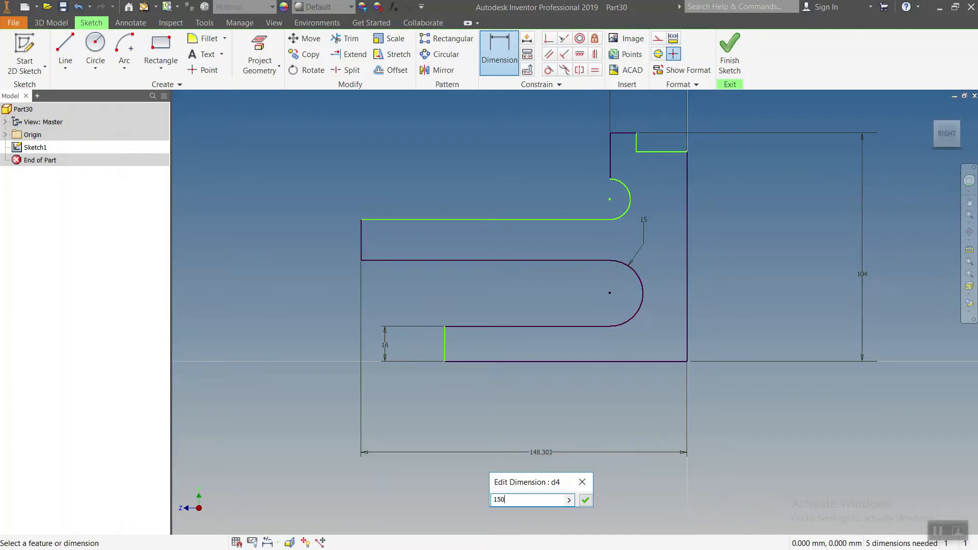
key("Return")
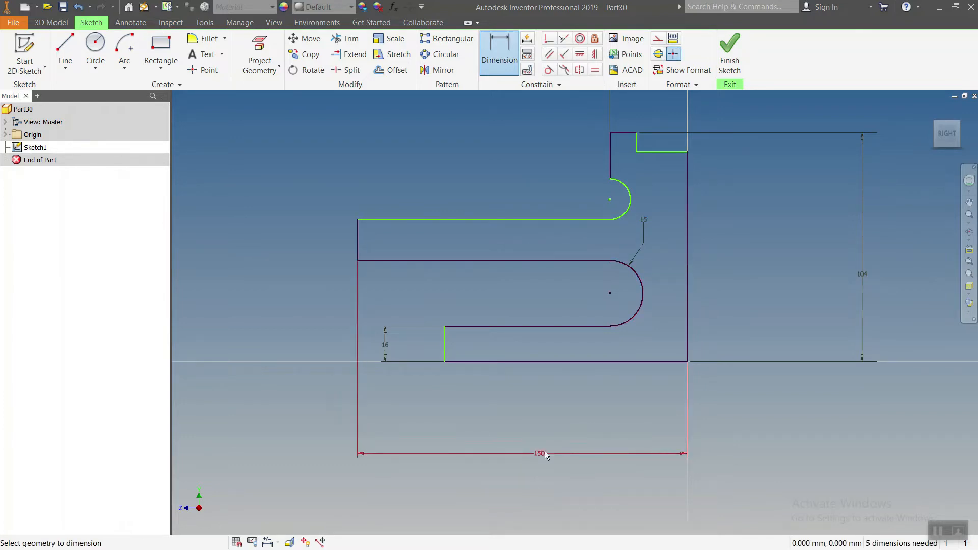
Step: Dimension the lower fin's outer end 110 mm from the vertical line through the origin
left_click(445, 349)
left_click(687, 347)
left_click(591, 405)
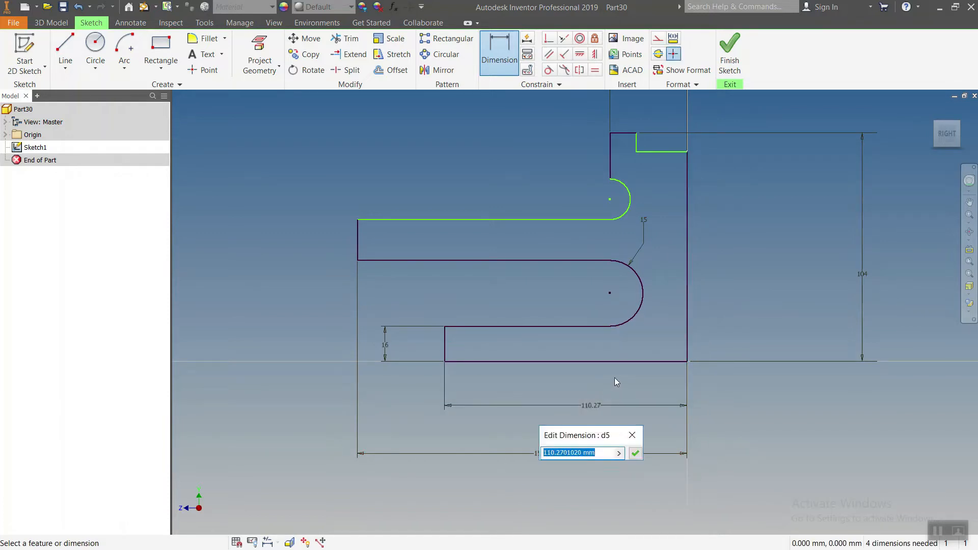
type("110")
key("Return")
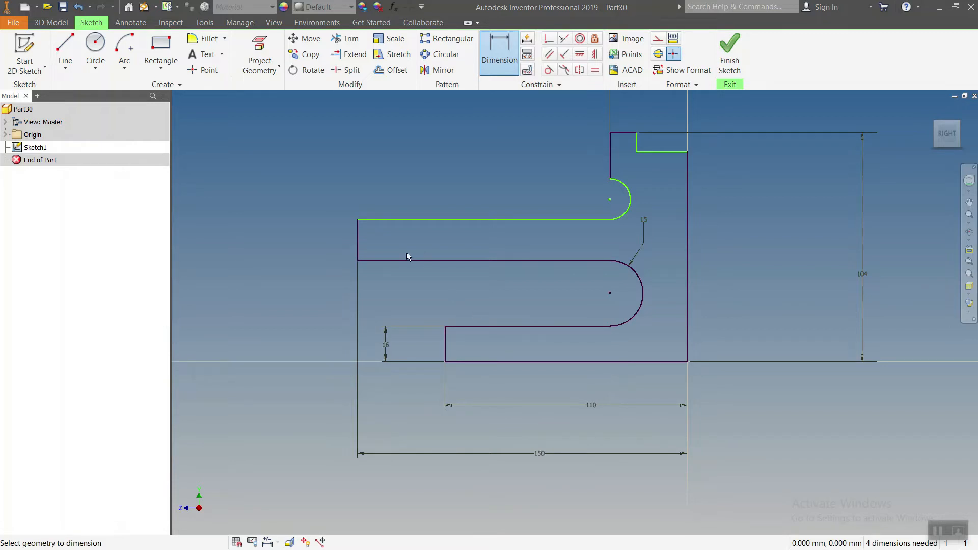
Step: Dimension the thickness of the upper fin as 20 mm
left_click(371, 220)
left_click(371, 261)
left_click(308, 245)
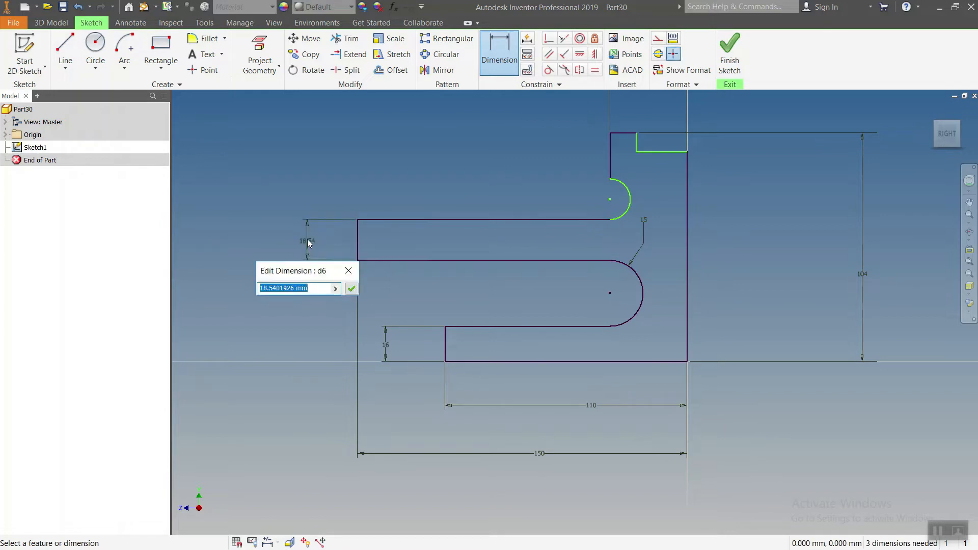
type("20")
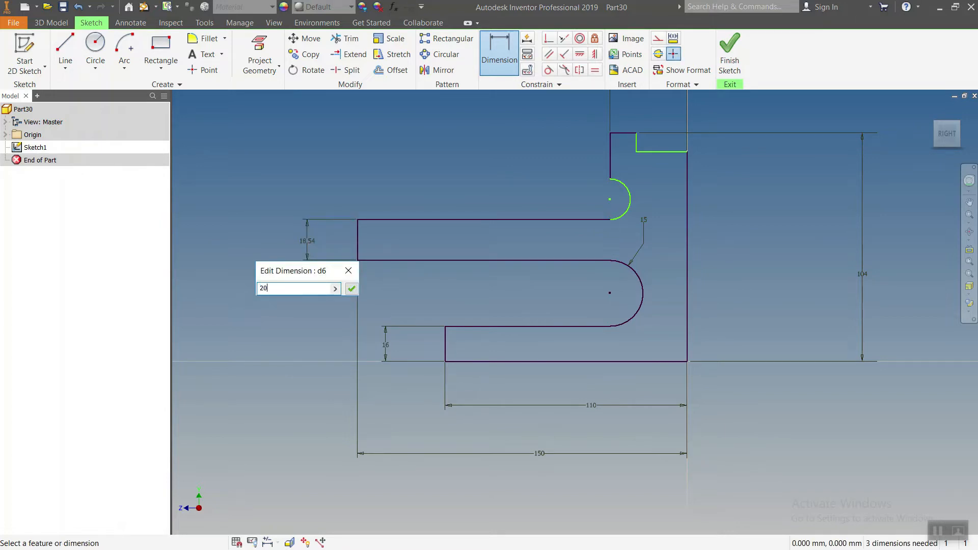
key("Return")
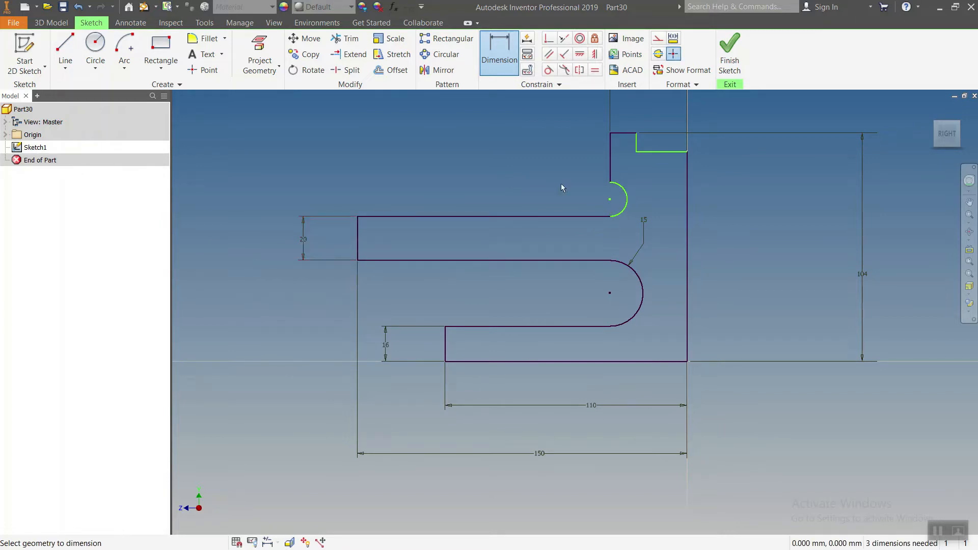
Step: Set the radius of the small arc below the neck to 10 mm
left_click(623, 212)
left_click(568, 185)
type("10")
key("Return")
Step: Dimension the height of the step between the neck's top edge and the recessed edge as 2 mm
middle_click_drag(636, 198, 599, 208)
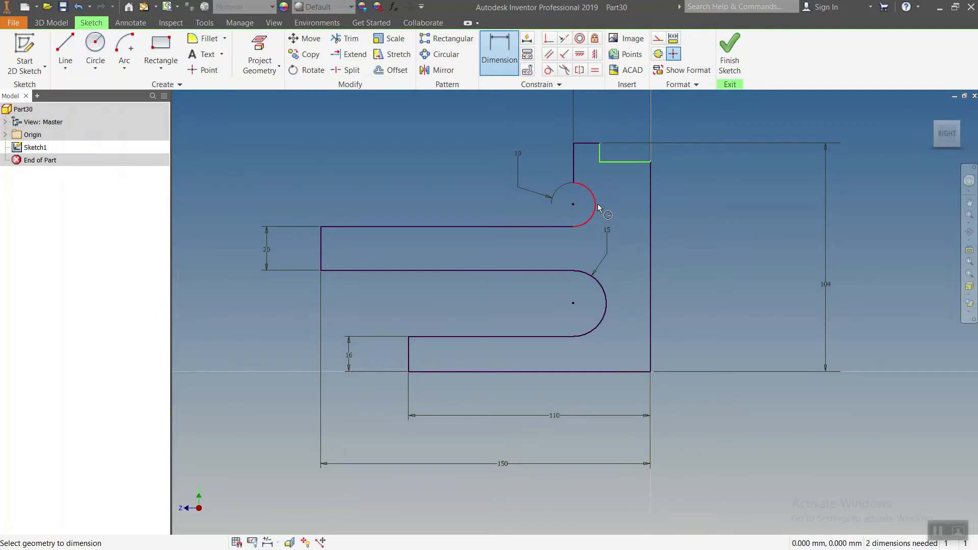
middle_click_drag(660, 230, 647, 262)
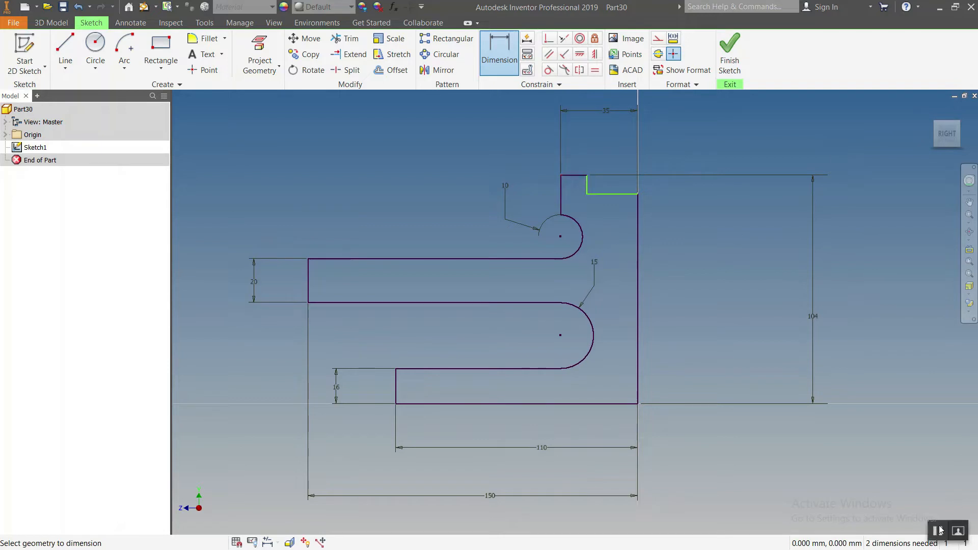
left_click(570, 175)
left_click(611, 193)
left_click(615, 184)
type("2")
key("Return")
scroll(584, 179, "up", 5)
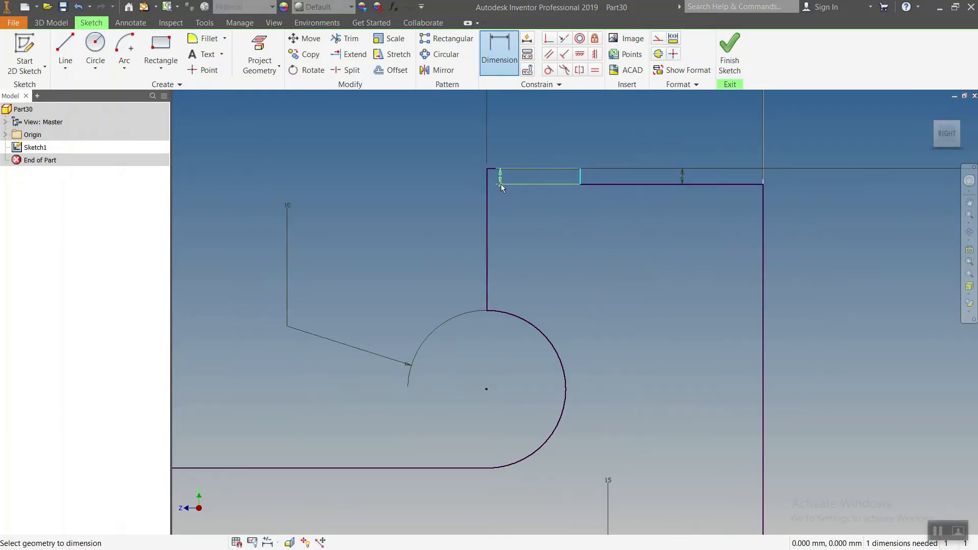
Step: Dimension the width of the raised step at the neck's top as 11 mm
left_click(491, 189)
left_click(531, 117)
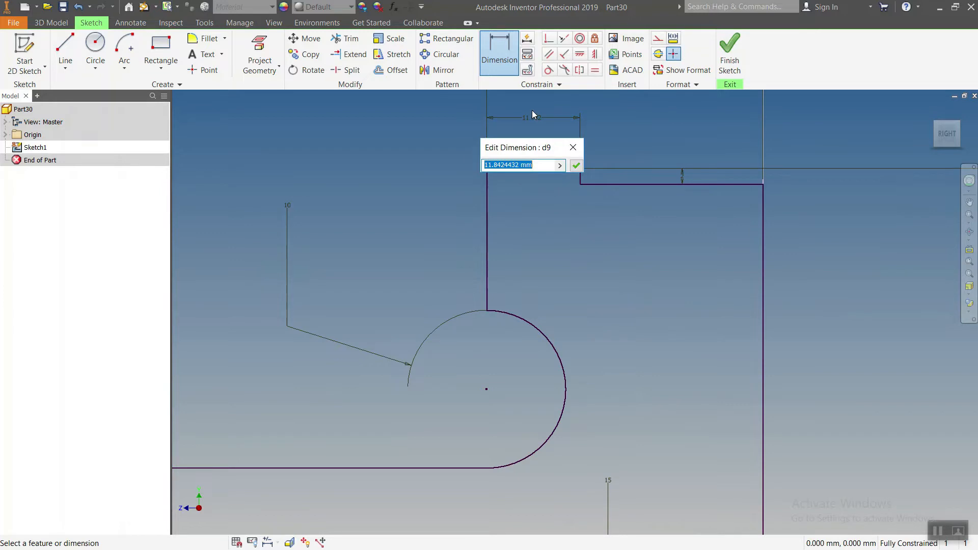
type("11")
key("Return")
scroll(591, 228, "down", 5)
middle_click_drag(605, 279, 615, 288)
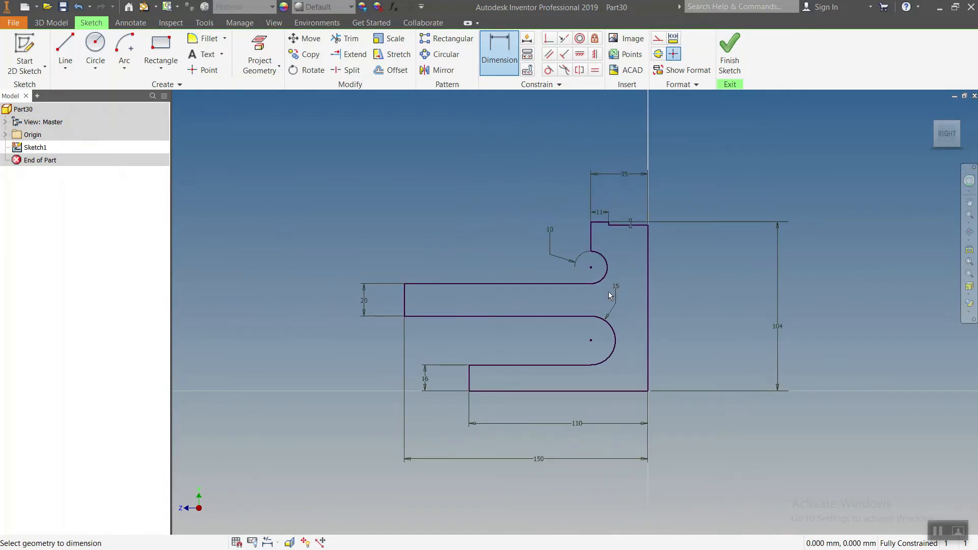
Step: Extrude the two-fin profile 38 mm symmetrically about the sketch plane as a new solid
left_click(51, 22)
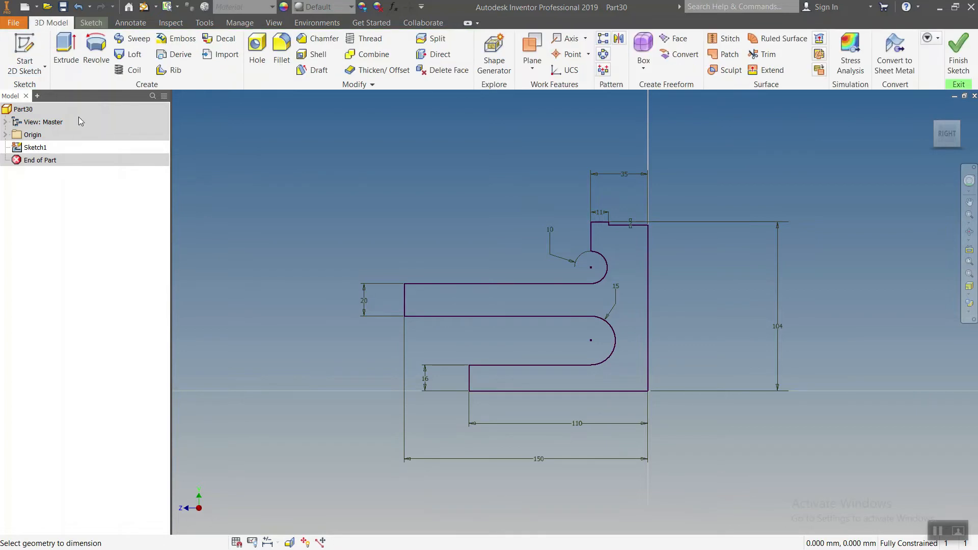
left_click(67, 51)
left_click(214, 262)
left_click_drag(214, 263, 147, 268)
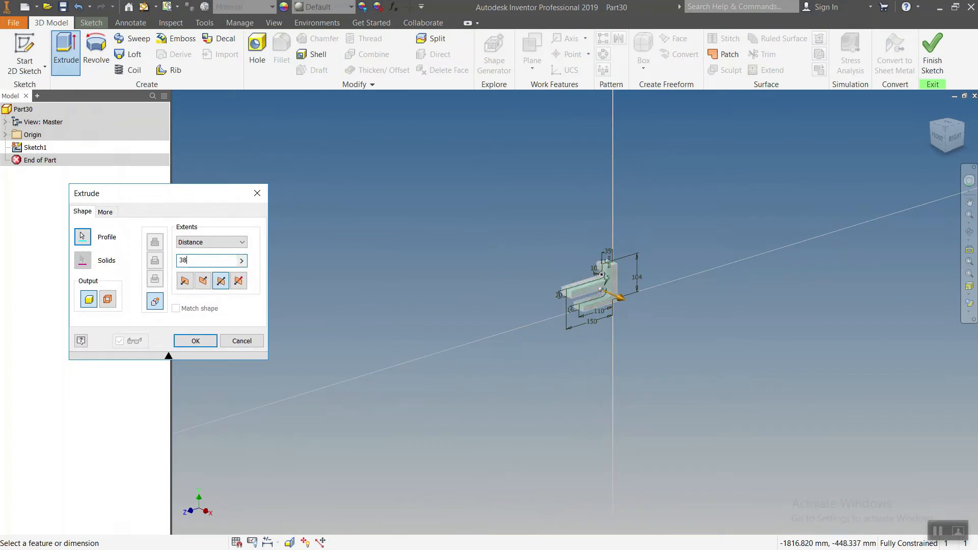
key("Return")
scroll(585, 302, "down", 3)
middle_click_drag(484, 291, 356, 162)
scroll(467, 292, "down", 3)
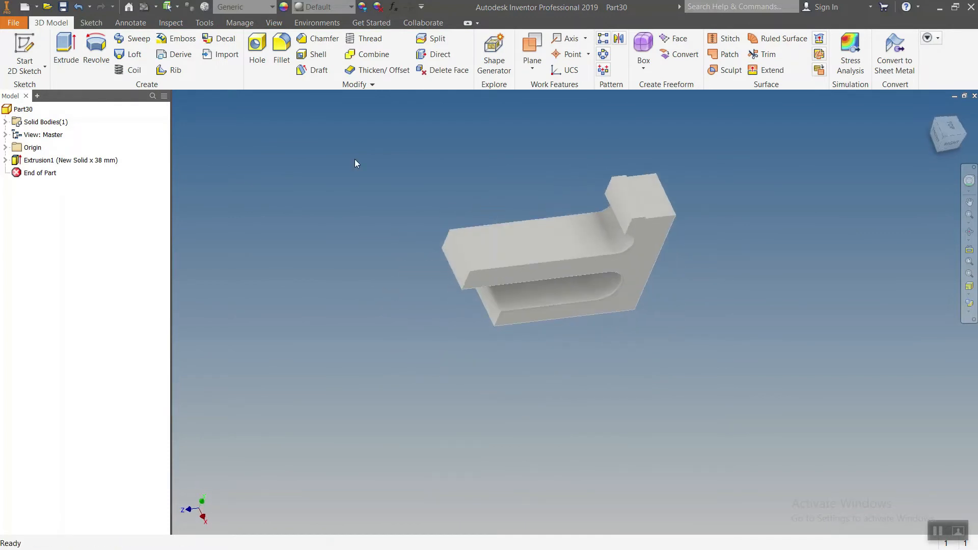
Step: Chamfer one vertical end edge of the upper fin with two distances, 14 mm along the fin's length and 8 mm across its end
left_click(318, 38)
middle_click_drag(487, 181, 477, 202)
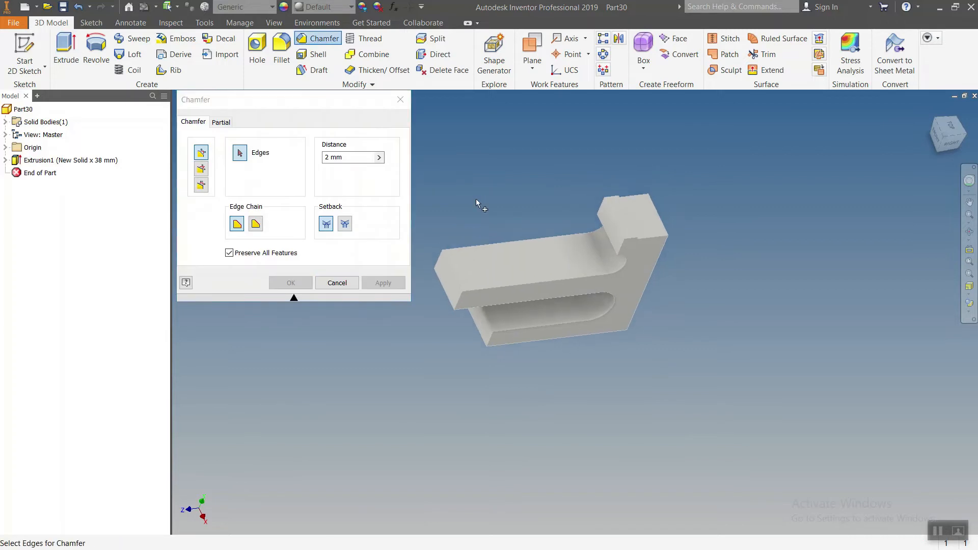
left_click(201, 169)
left_click(202, 185)
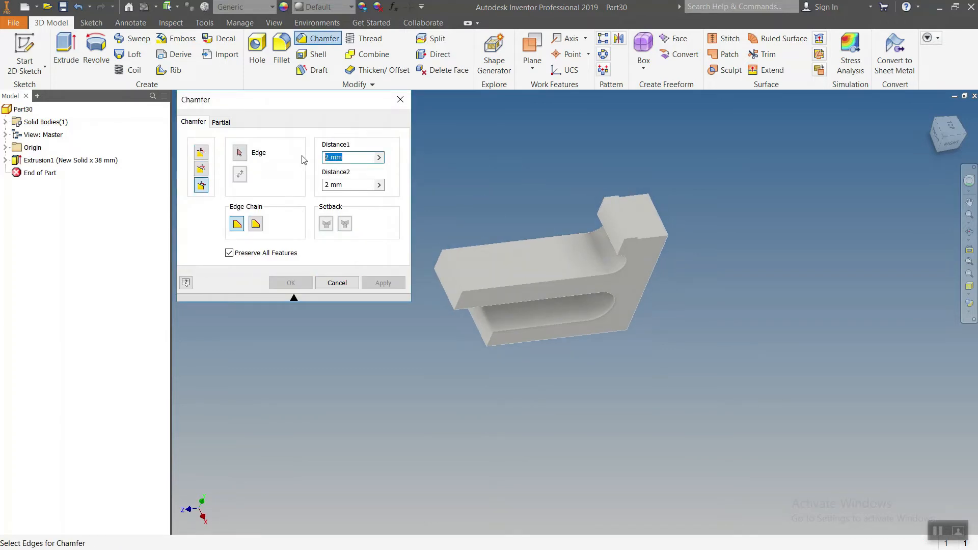
left_click(343, 184)
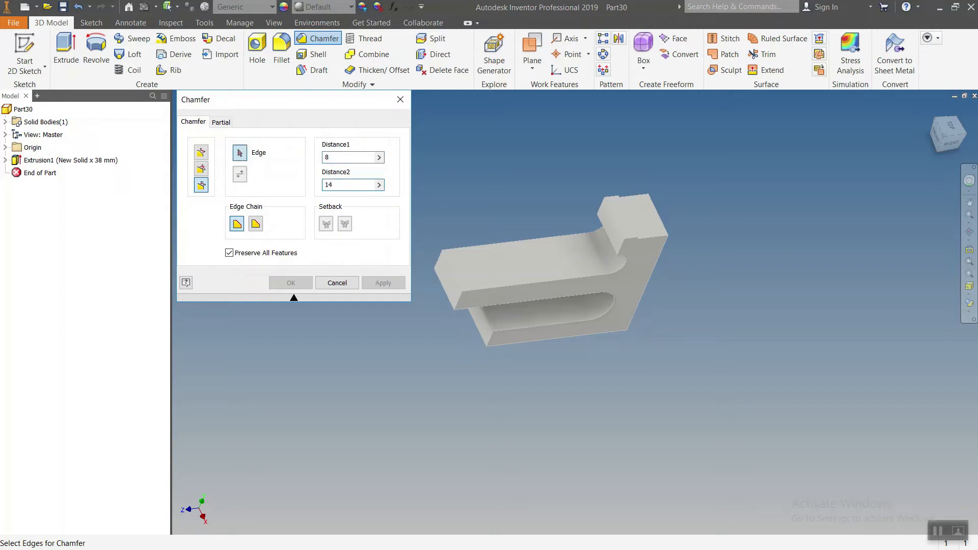
scroll(479, 266, "up", 5)
scroll(476, 270, "down", 3)
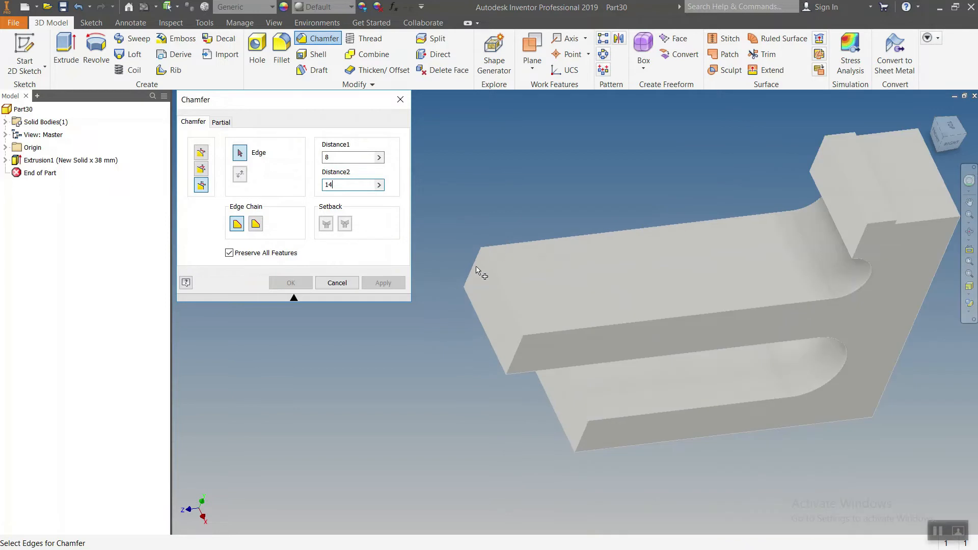
left_click(473, 268)
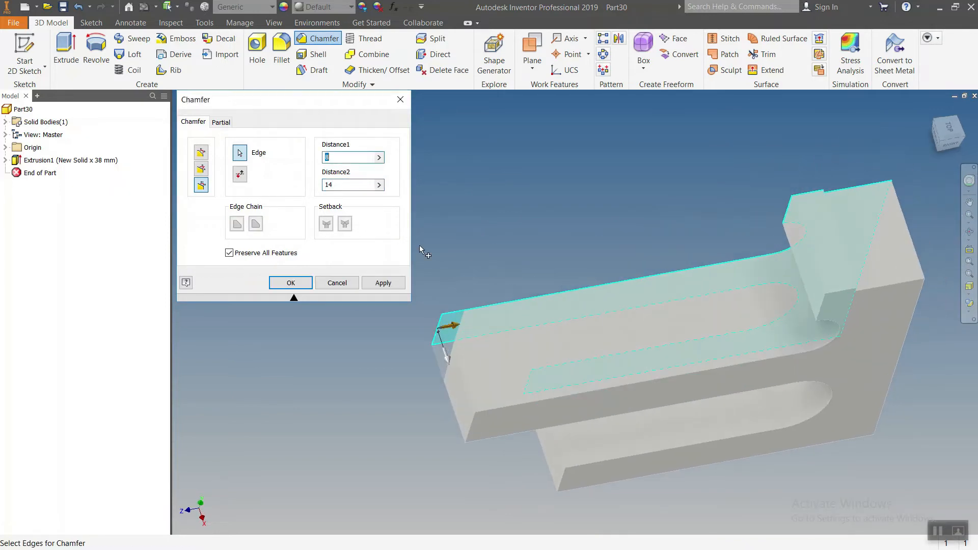
left_click(240, 175)
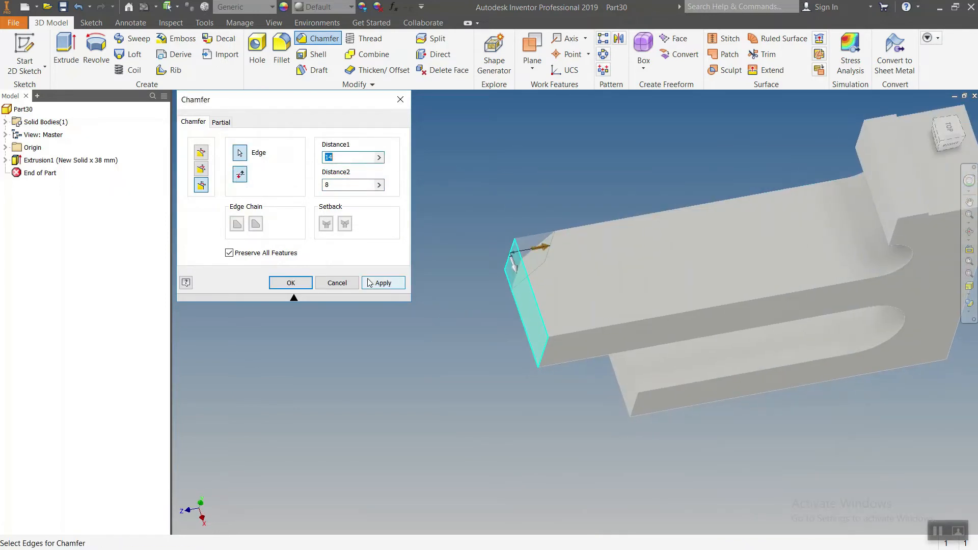
left_click(381, 284)
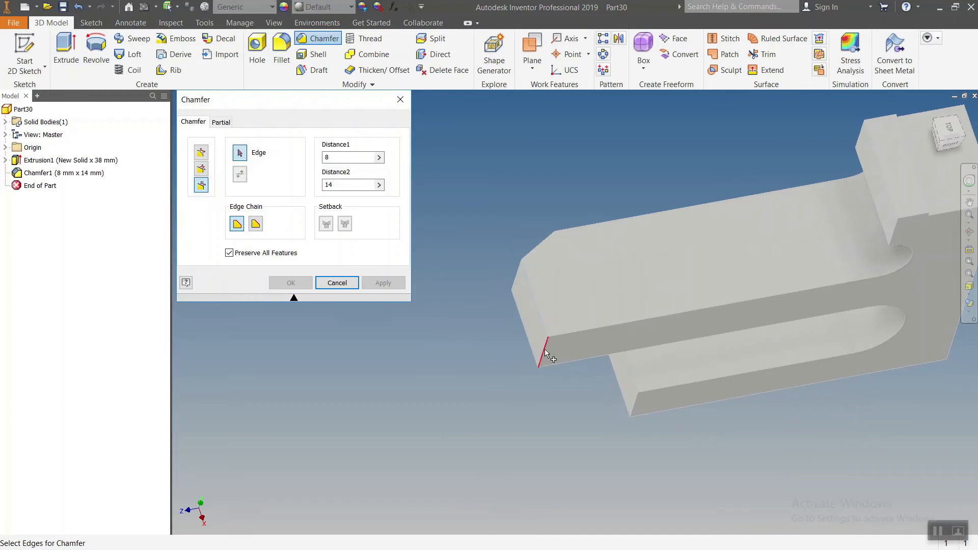
Step: Apply a matching 8 mm by 14 mm two-distance chamfer to the upper fin's opposite vertical end edge
left_click(240, 174)
left_click(382, 284)
middle_click_drag(465, 361, 471, 380)
scroll(470, 352, "up", 5)
middle_click_drag(506, 225, 455, 188)
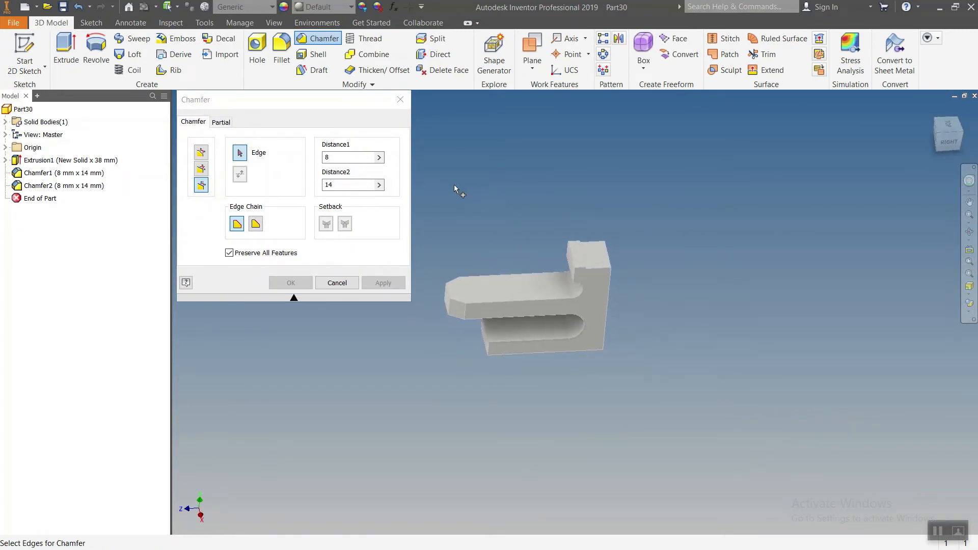
Step: Start a sketch on the upper fin's top face and project the YZ and XY planes into it
key("s")
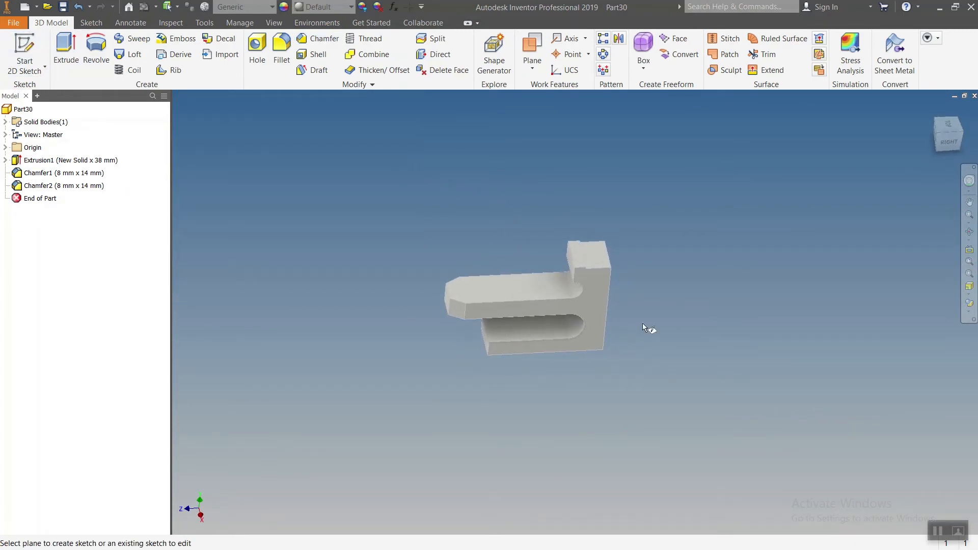
left_click(527, 293)
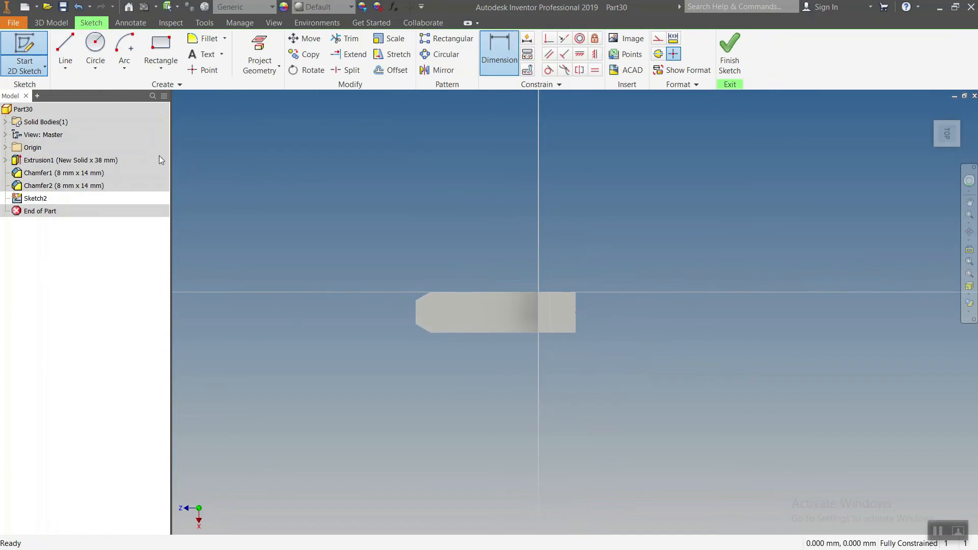
left_click(6, 147)
left_click(46, 160)
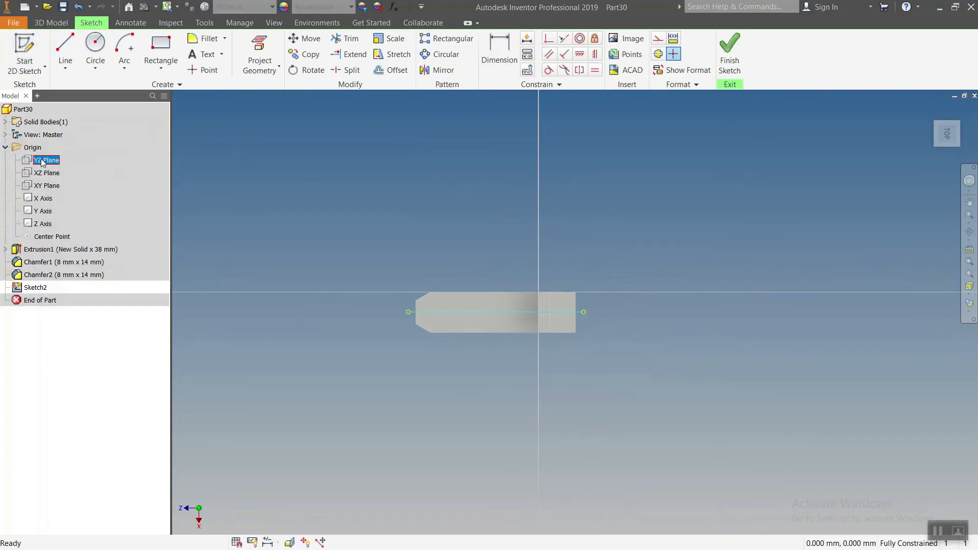
left_click(47, 187)
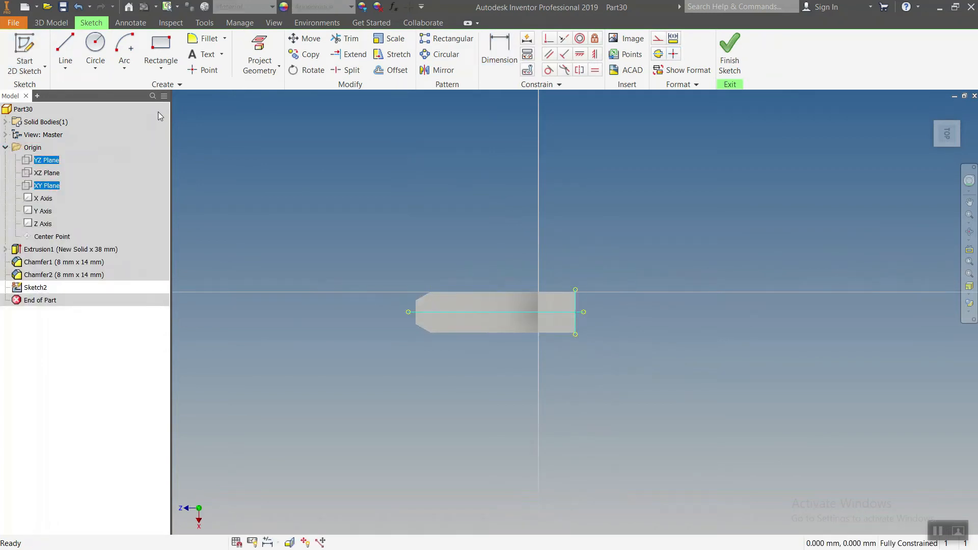
left_click(275, 46)
key("Escape")
Step: Convert the two projected plane lines to construction geometry and slice the model at the sketch plane
left_click_drag(662, 395, 284, 209)
left_click(658, 38)
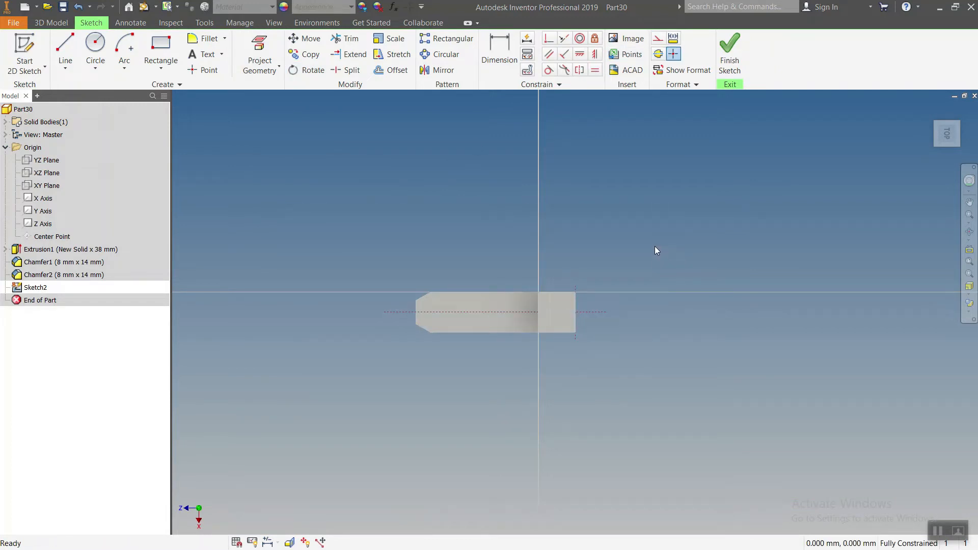
key("F7")
scroll(527, 328, "up", 4)
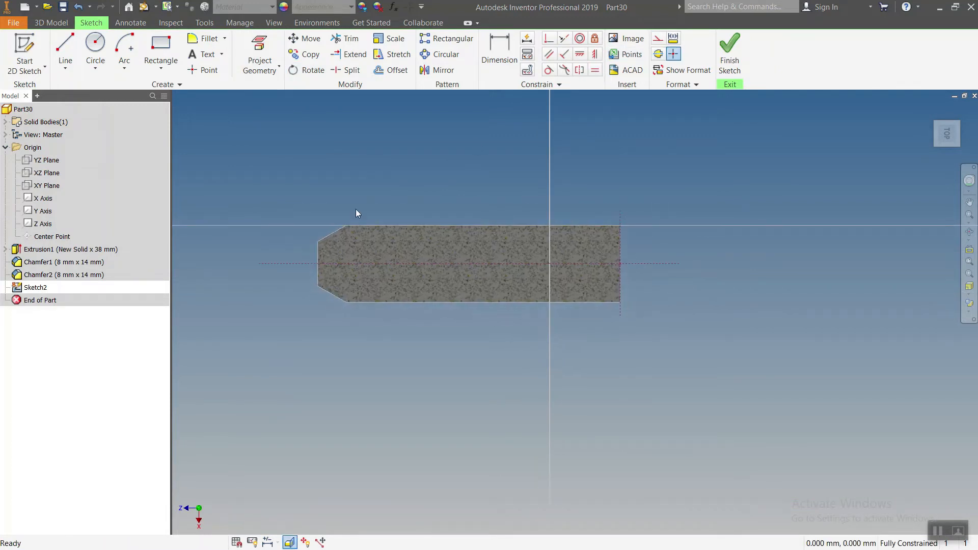
Step: Sketch a center-to-center slot along the projected centerline of the upper fin, about 65 mm between its arc centers
left_click(158, 69)
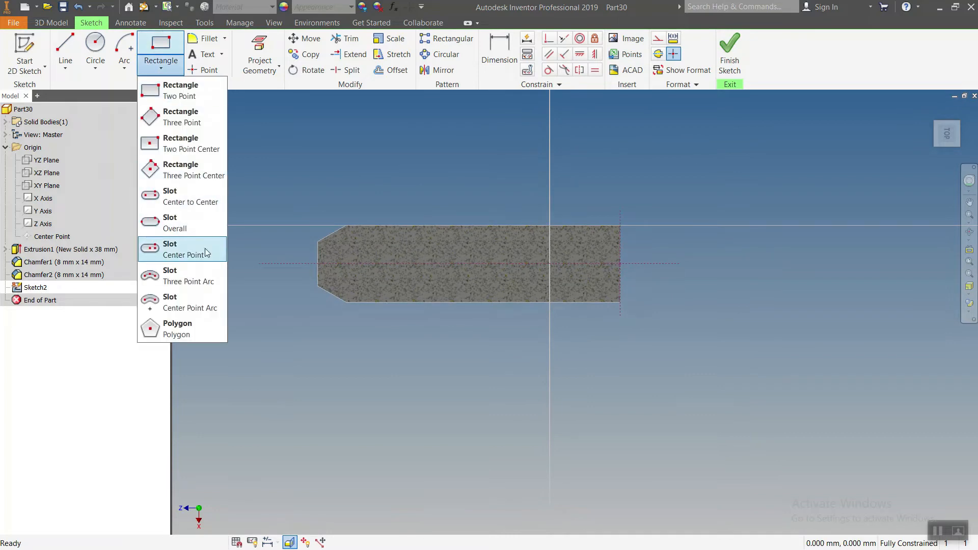
left_click(165, 199)
left_click(400, 263)
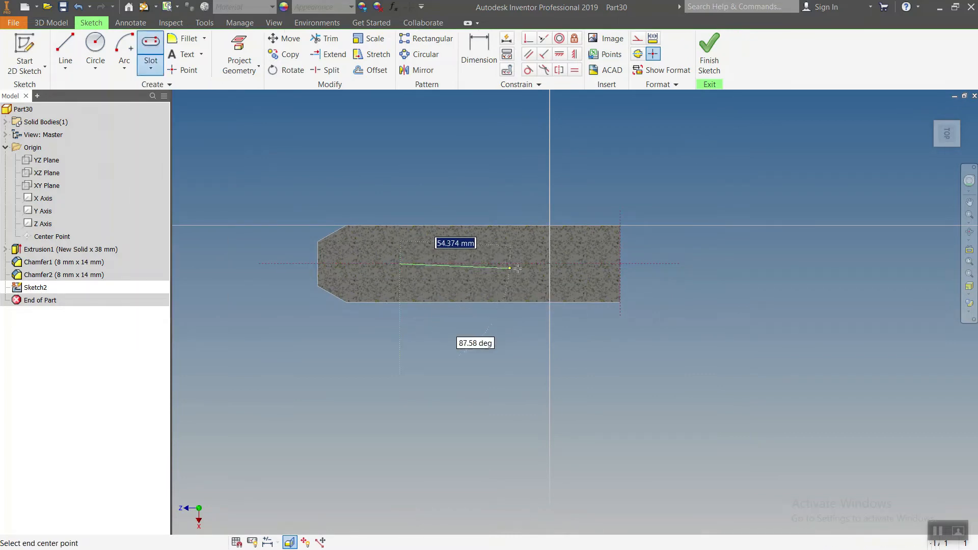
left_click(531, 263)
left_click(502, 248)
Step: Dimension the slot's width as 16 mm
left_click(488, 70)
left_click(417, 248)
left_click(418, 279)
left_click(323, 331)
type("16")
key("Return")
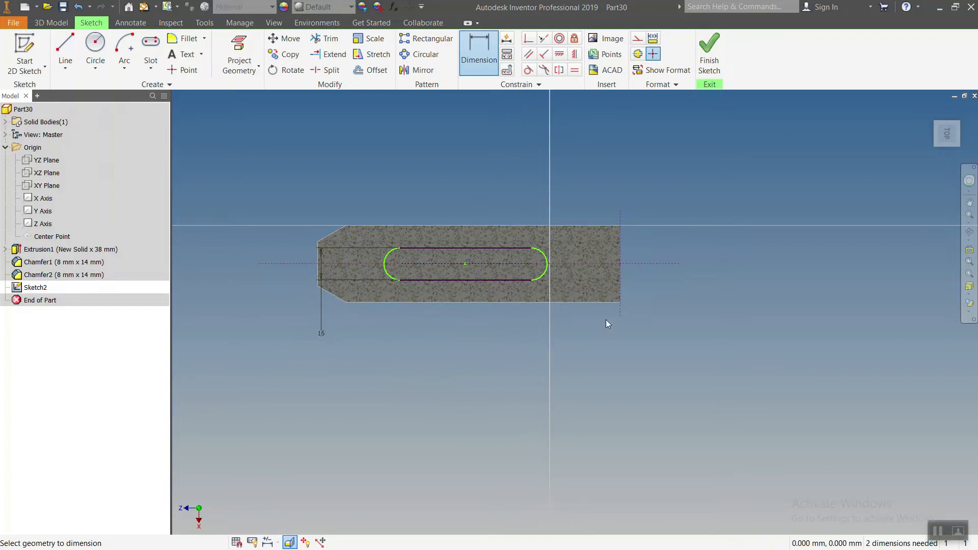
Step: Dimension the slot's inner arc center 46 mm from the projected XY plane line at the part's back
middle_click_drag(575, 330, 567, 327)
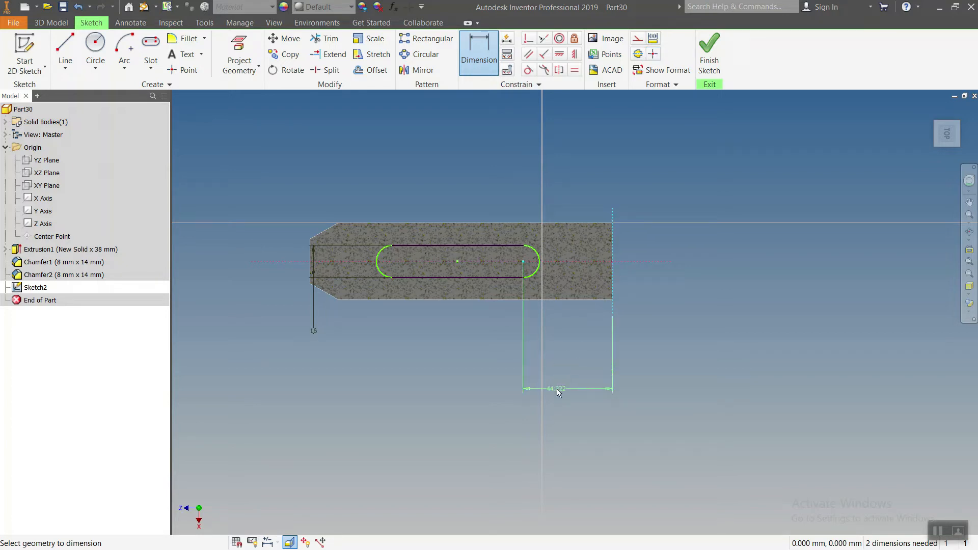
left_click(555, 403)
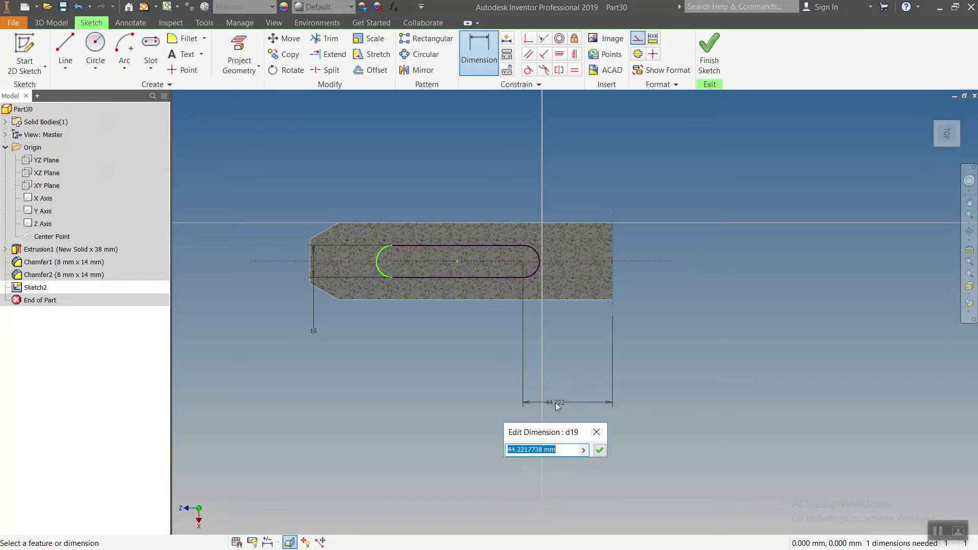
type("40")
key("Return")
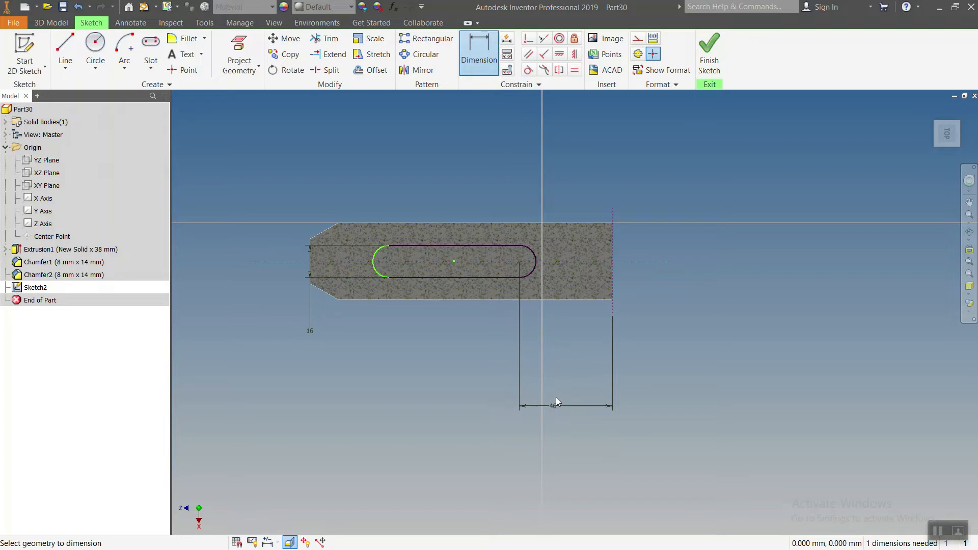
Step: Dimension the distance between the slot's arc centers as 84 mm and finish the sketch
left_click(518, 261)
left_click(389, 261)
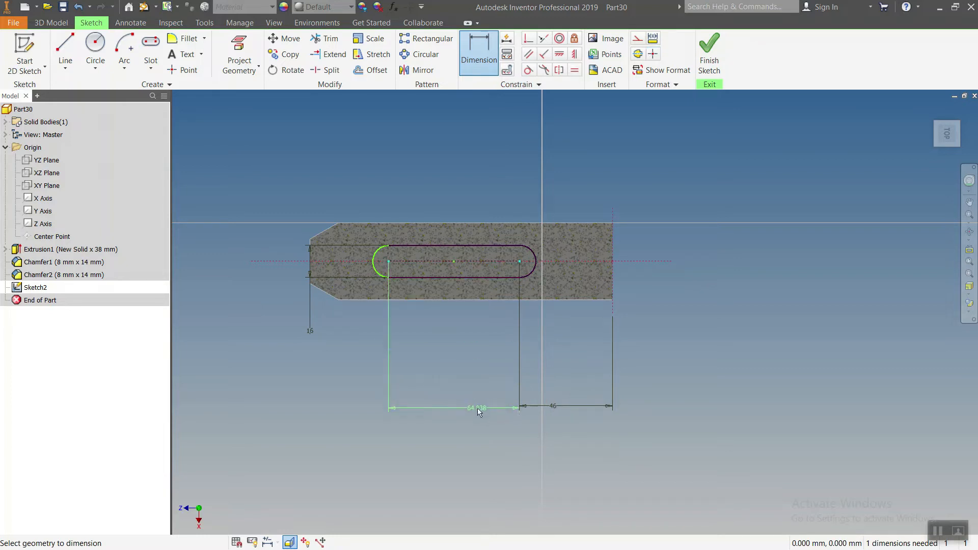
left_click(444, 396)
type("84")
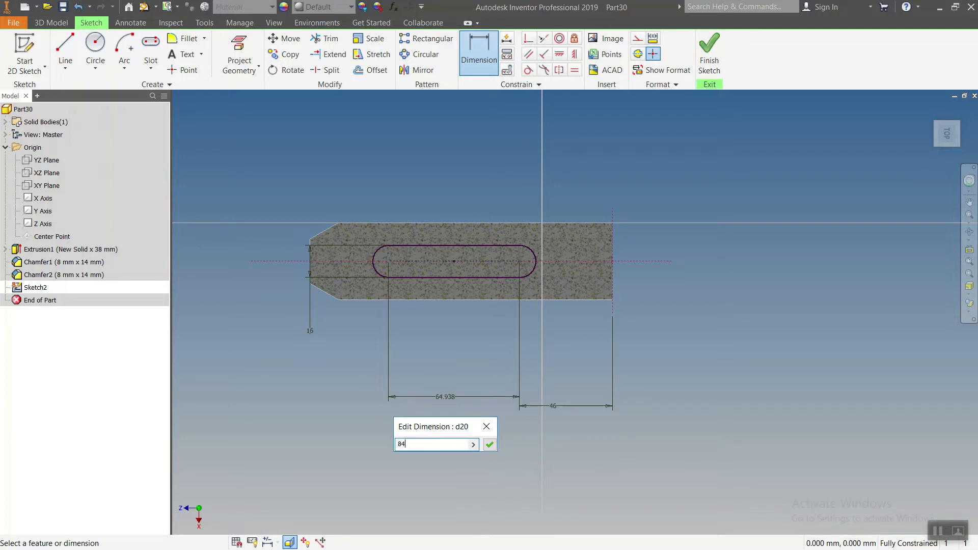
key("Return")
left_click(709, 51)
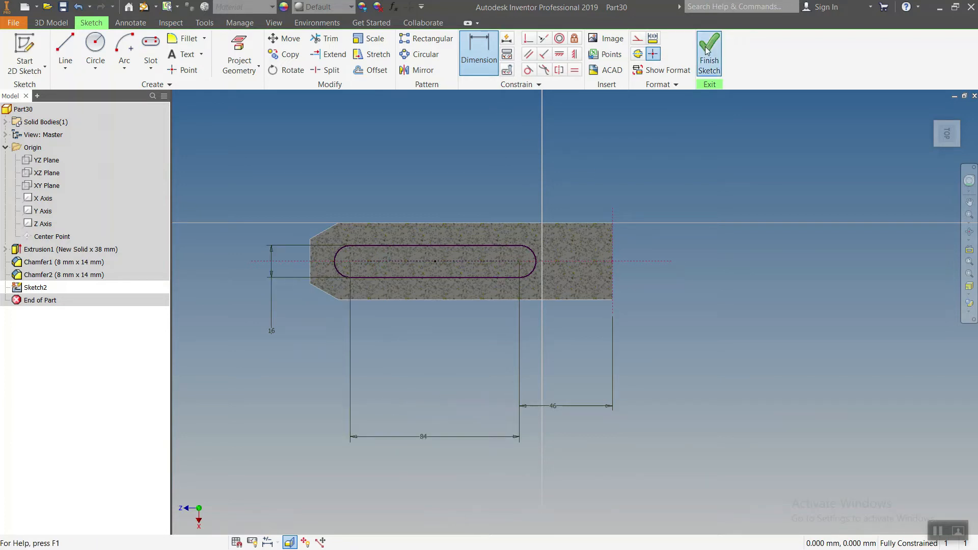
Step: Cut the slot through the upper fin by extruding its profile to the fin's underside face
middle_click_drag(453, 334, 454, 344)
scroll(455, 344, "up", 3)
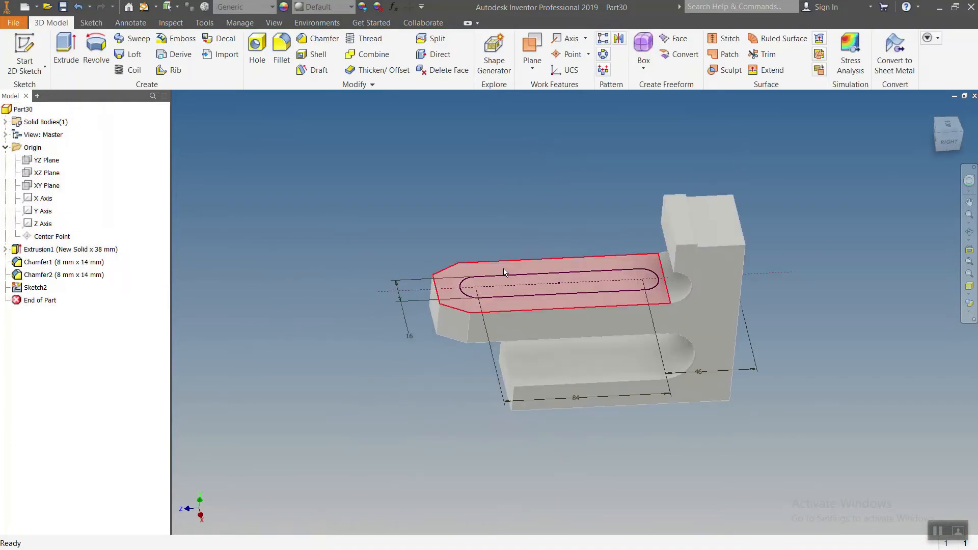
left_click(66, 51)
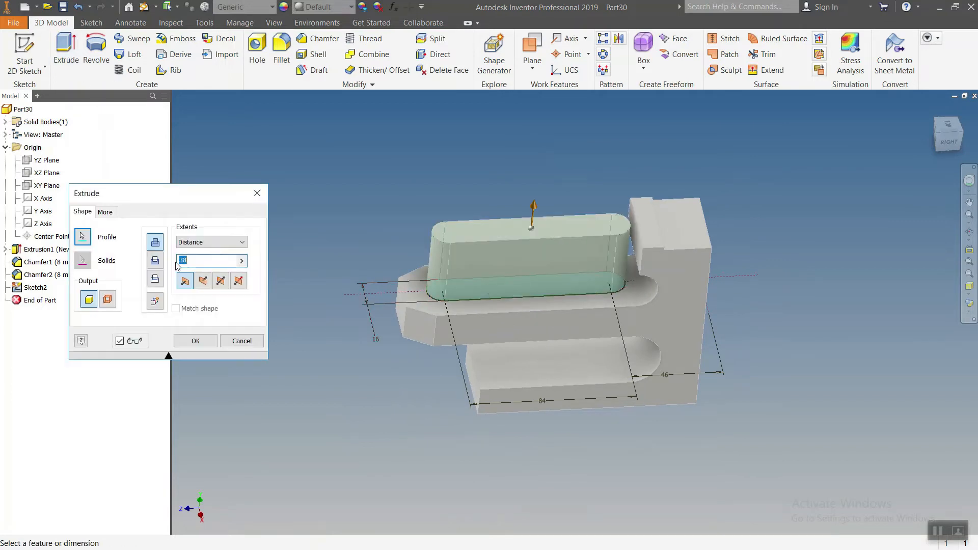
left_click(155, 260)
left_click(194, 242)
left_click(182, 269)
middle_click_drag(387, 357, 459, 323, "shift")
left_click(478, 314)
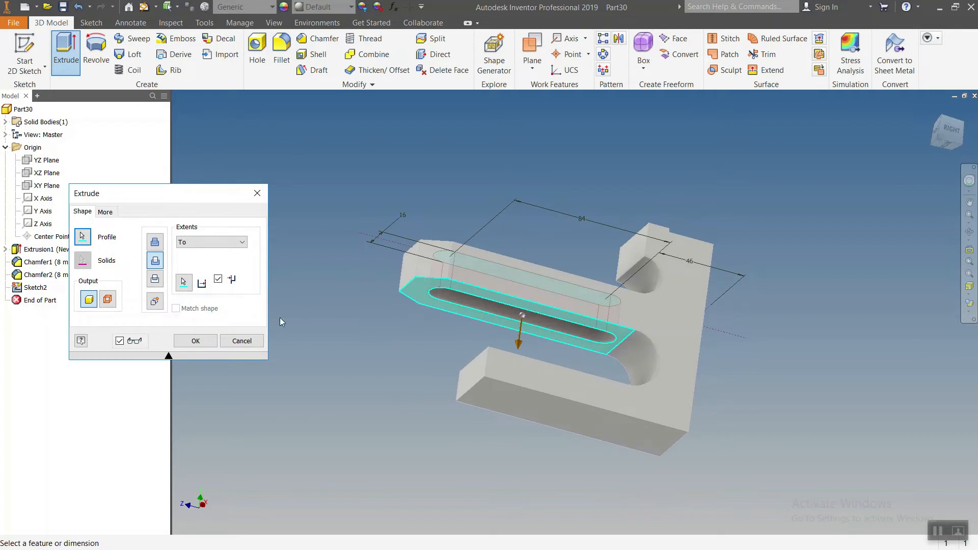
left_click(195, 341)
Step: Start a sketch on the lower fin's top face, slice the model there, and project the YZ and XY planes
mouse_move(402, 356)
middle_mouse_down("shift")
mouse_move(420, 355)
mouse_move(383, 372)
mouse_move(436, 343)
mouse_move(564, 319)
mouse_move(489, 313)
mouse_move(420, 338)
mouse_move(487, 361)
middle_mouse_up("shift")
left_click(28, 60)
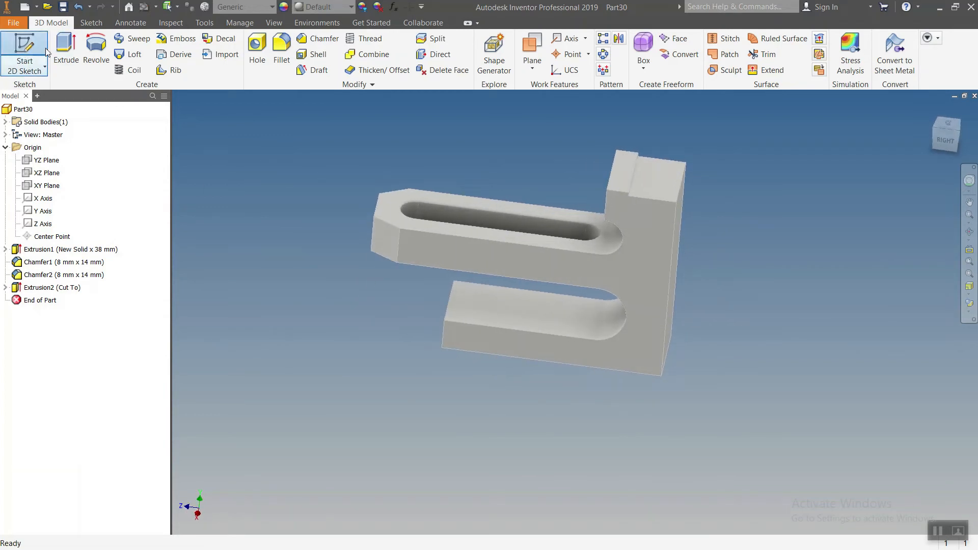
left_click(502, 307)
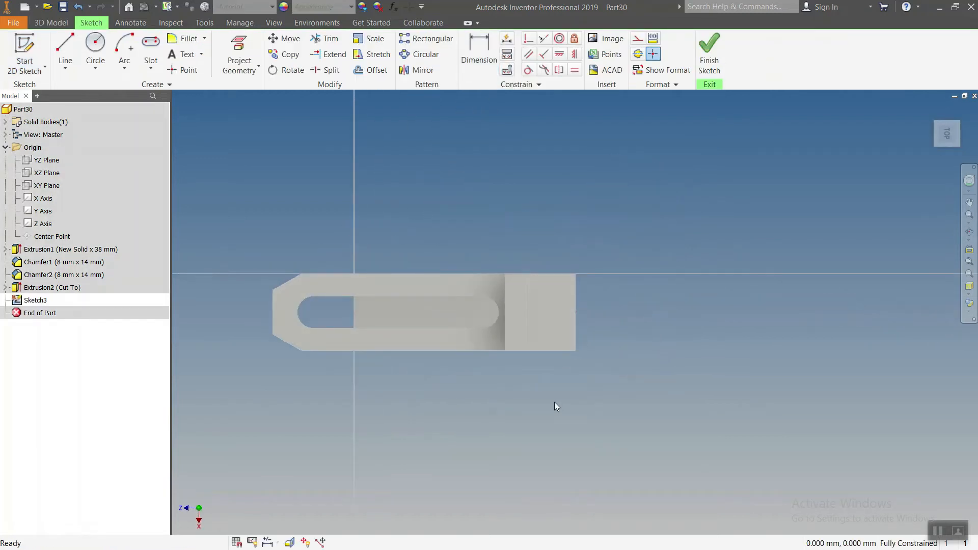
key("F7")
left_click(48, 161)
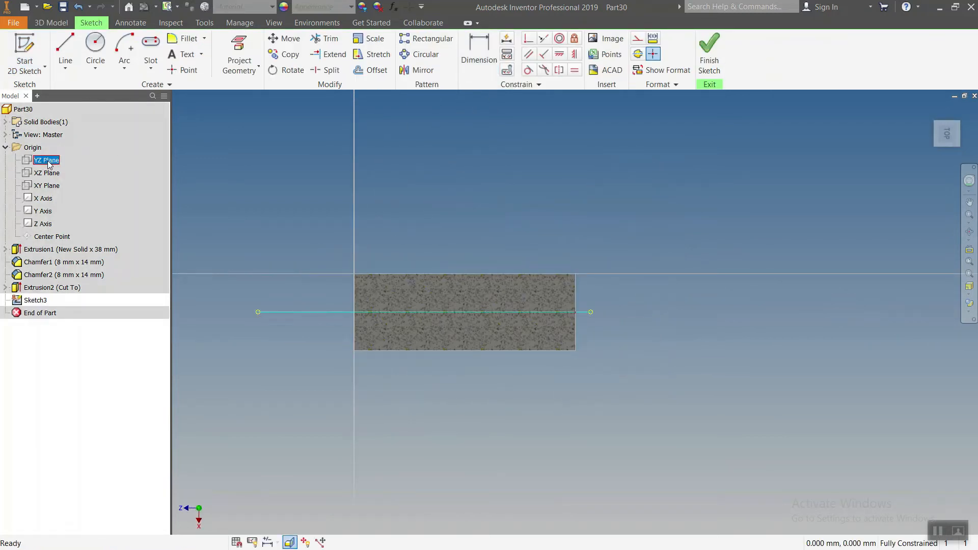
left_click(239, 53)
key("Escape")
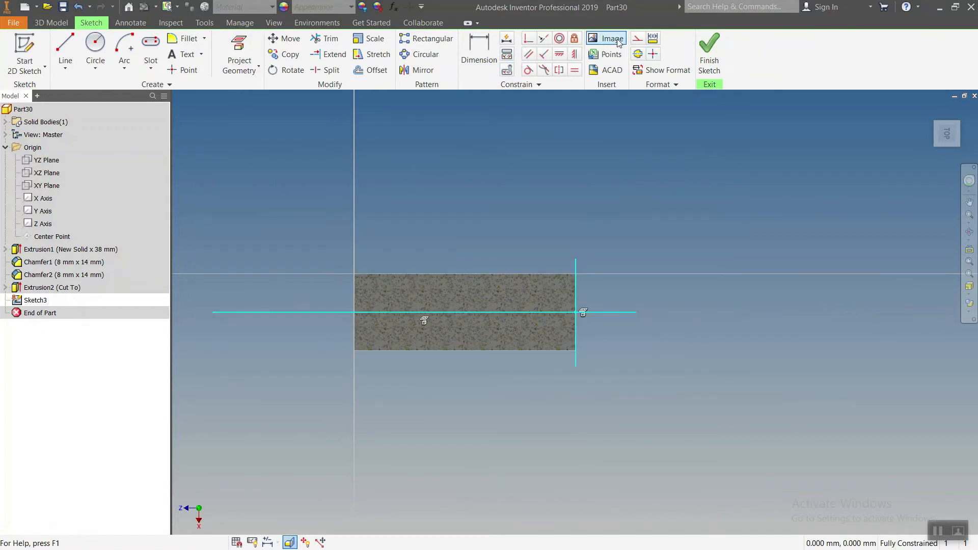
Step: Make the projected lines on the lower fin construction geometry and place two center points along the fin's lengthwise centerline
left_click(637, 38)
left_click(184, 70)
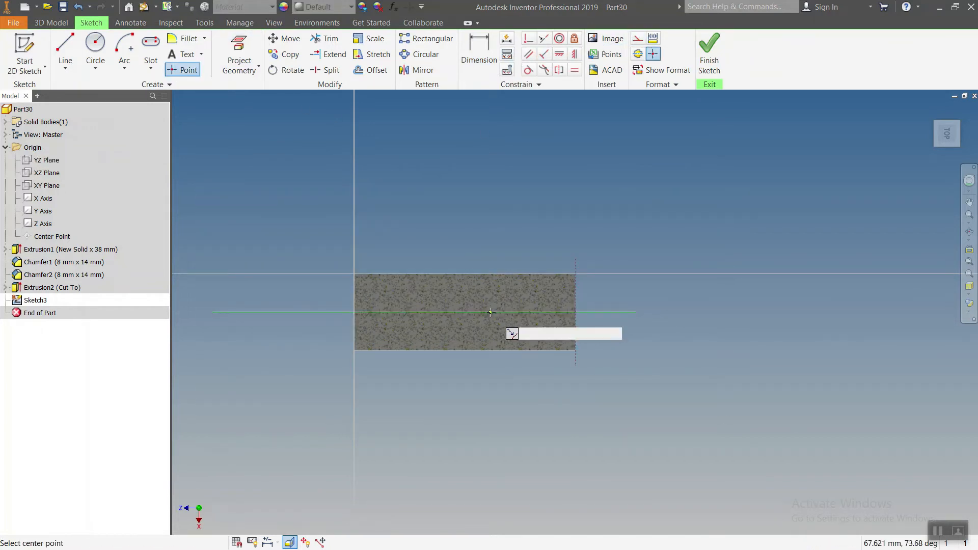
left_click(409, 313)
Step: Dimension the inner center point 58 mm from the projected line at the part's back
key("d")
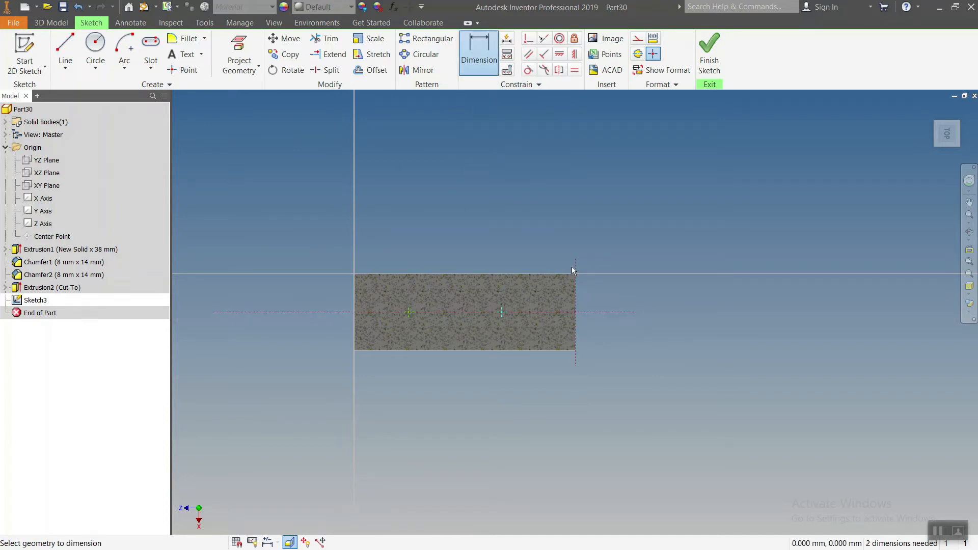
left_click(523, 209)
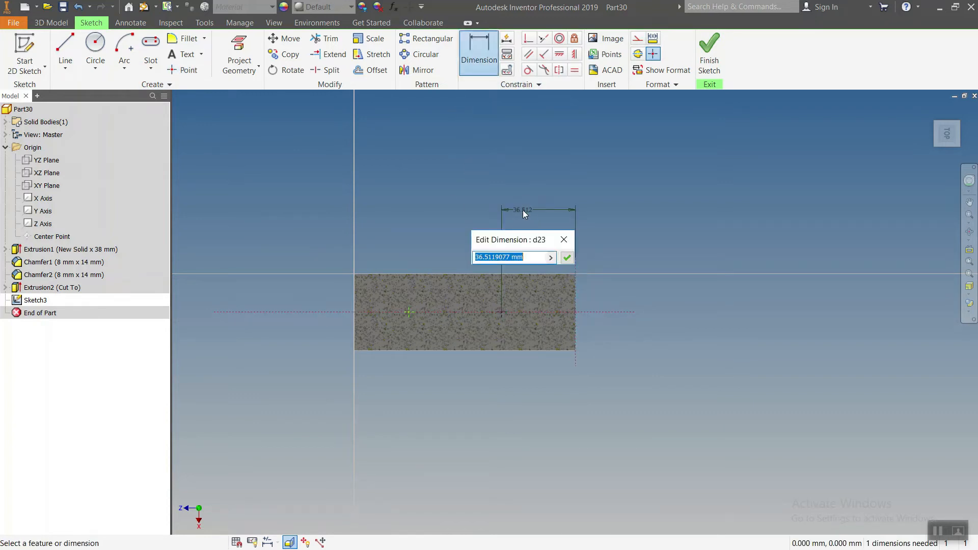
type("58")
key("Return")
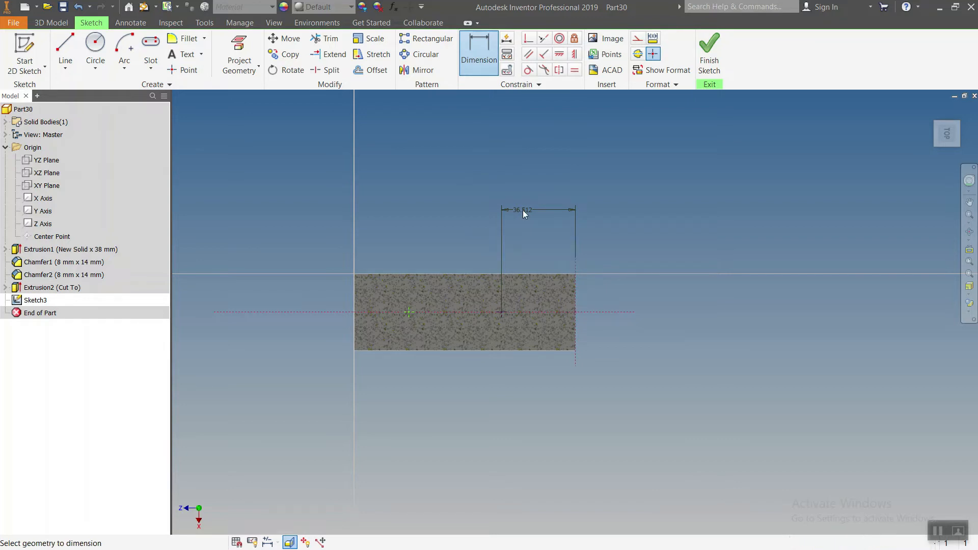
Step: Dimension the spacing between the two center points as 36 mm and finish the sketch
left_click(407, 313)
left_click(425, 187)
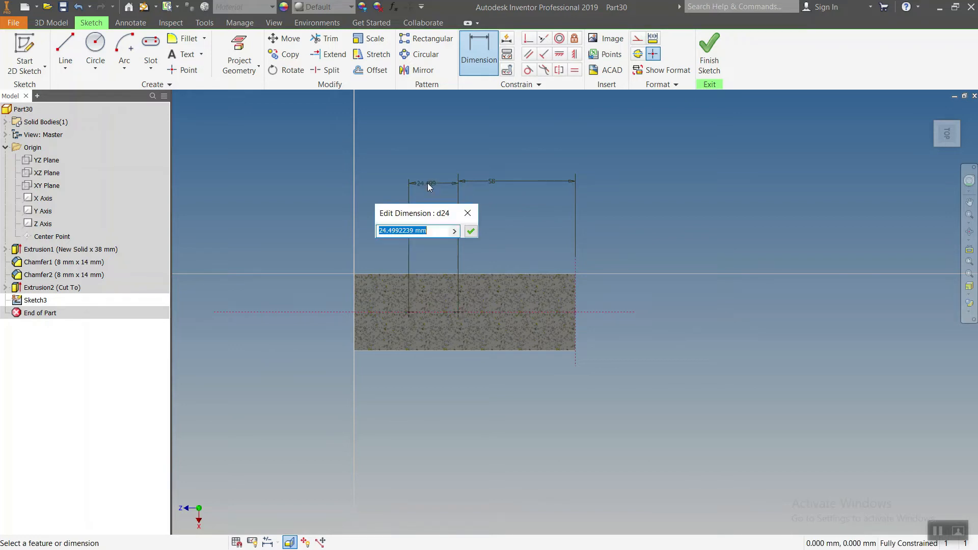
type("36")
key("Return")
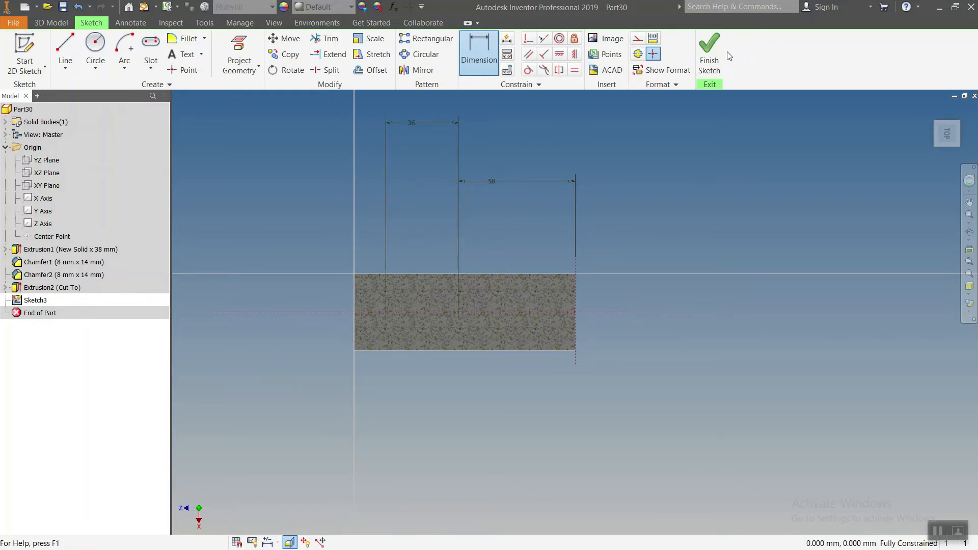
left_click(712, 41)
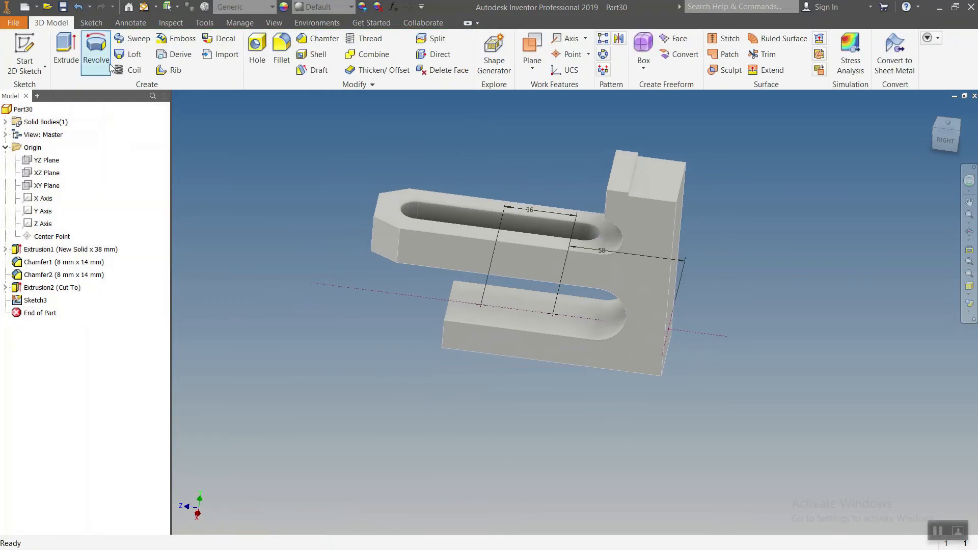
Step: Create full-depth M10x1.5 threaded holes through the lower fin at both sketched points
left_click(264, 48)
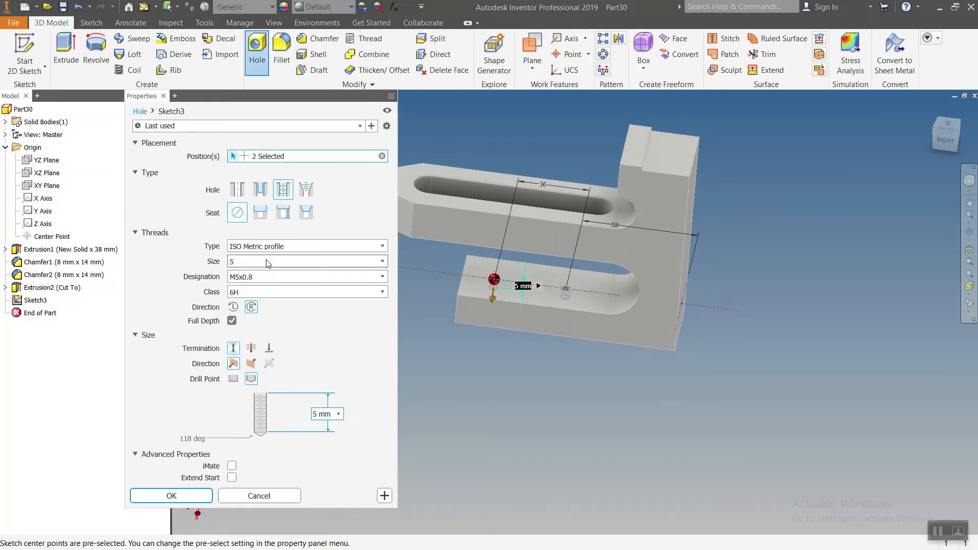
left_click(267, 261)
left_click(254, 338)
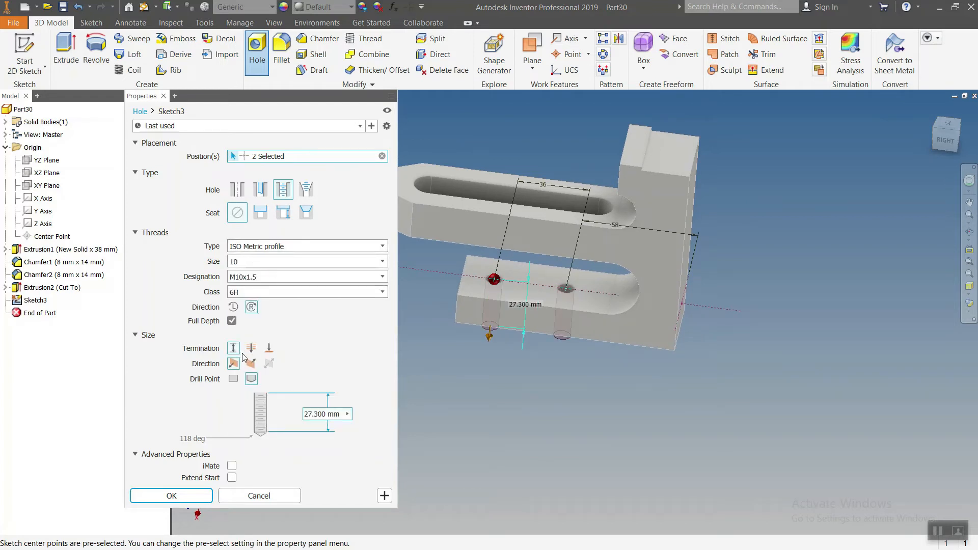
left_click(251, 349)
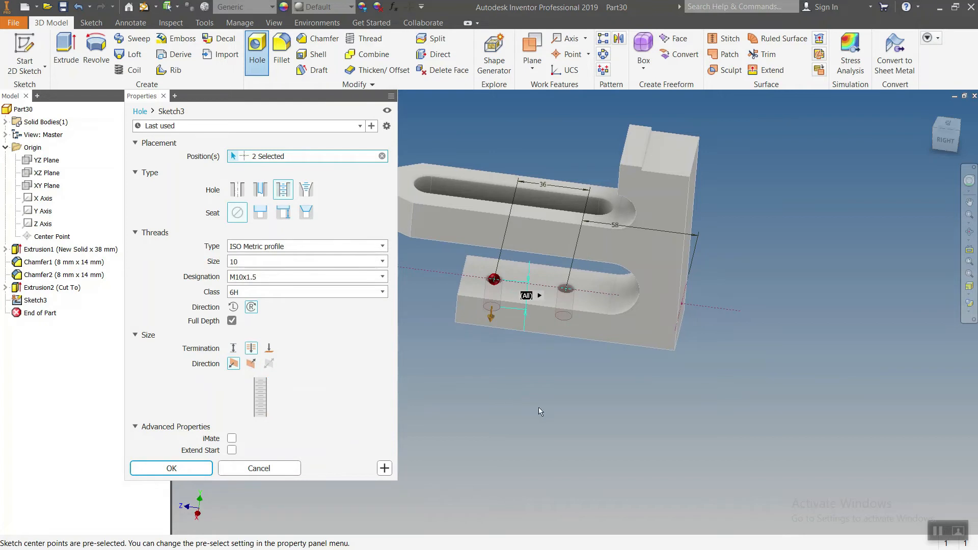
left_click(171, 468)
Step: Start a sketch on the part's back face, project the YZ plane, and make the projected line construction geometry
mouse_move(414, 393)
middle_mouse_down("shift")
mouse_move(398, 343)
mouse_move(349, 345)
middle_mouse_up("shift")
left_click(24, 56)
left_click(638, 193)
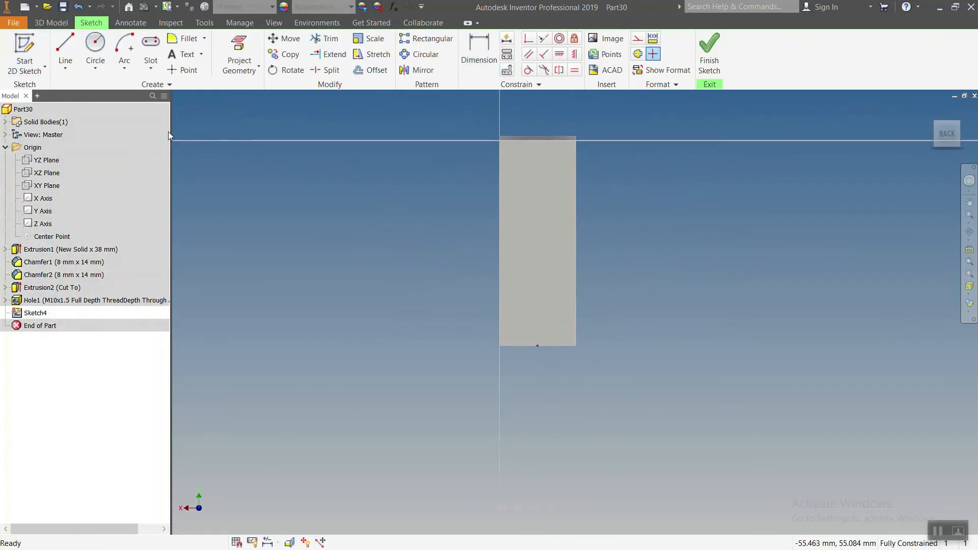
left_click(57, 160)
left_click(239, 51)
middle_click_drag(631, 243, 582, 270)
left_click_drag(574, 432, 357, 199)
left_click(638, 38)
middle_click_drag(670, 257, 653, 263)
Step: Place two center points on the back face's vertical centerline and dimension the lower one 50 mm above the bottom edge
left_click(184, 69)
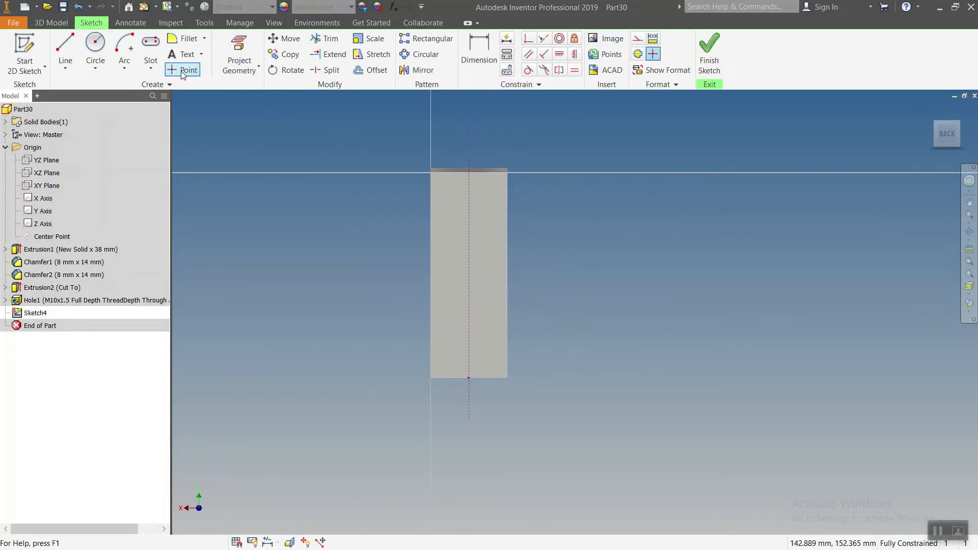
left_click(469, 230)
left_click(479, 51)
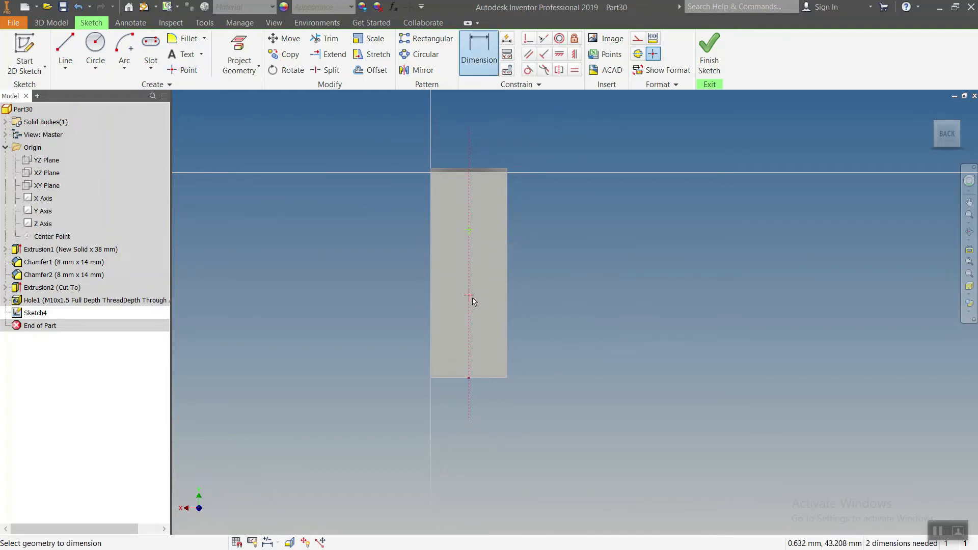
left_click(469, 377)
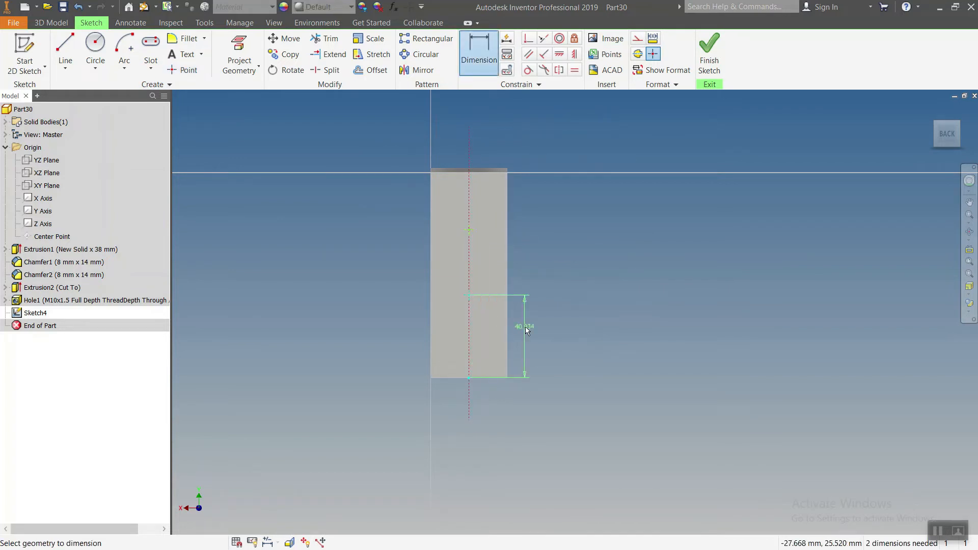
left_click(543, 334)
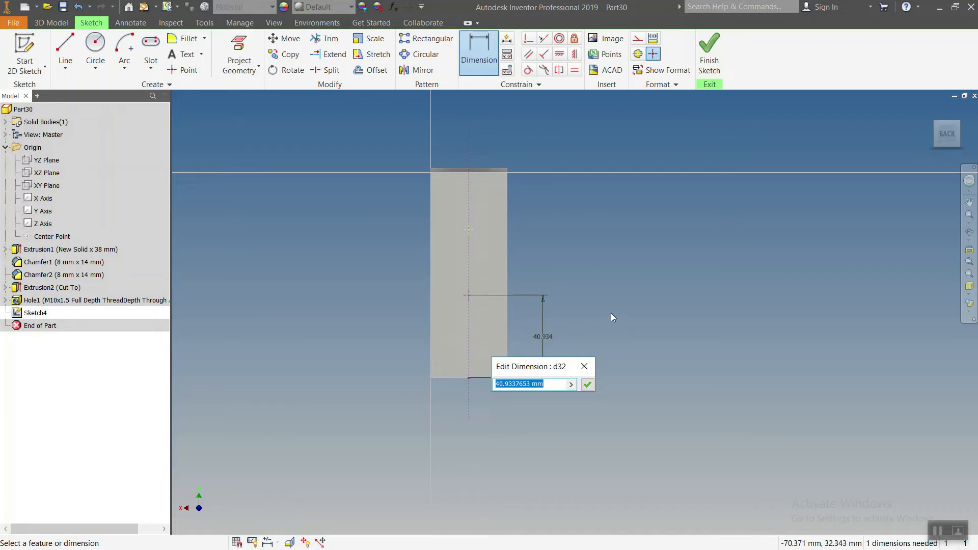
type("50")
key("Return")
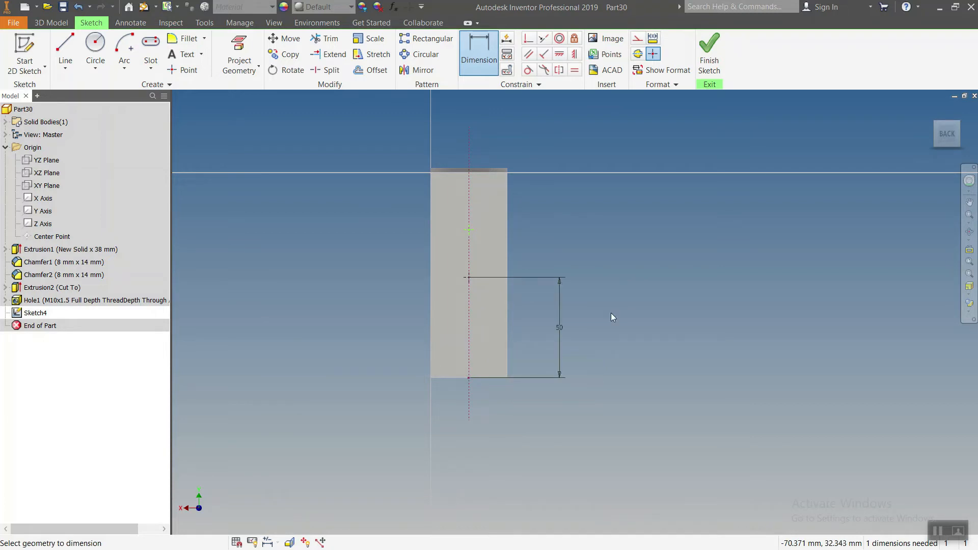
Step: Dimension the vertical distance between the two back-face points as 23 mm and finish the sketch
left_click(469, 277)
left_click(469, 230)
left_click(549, 256)
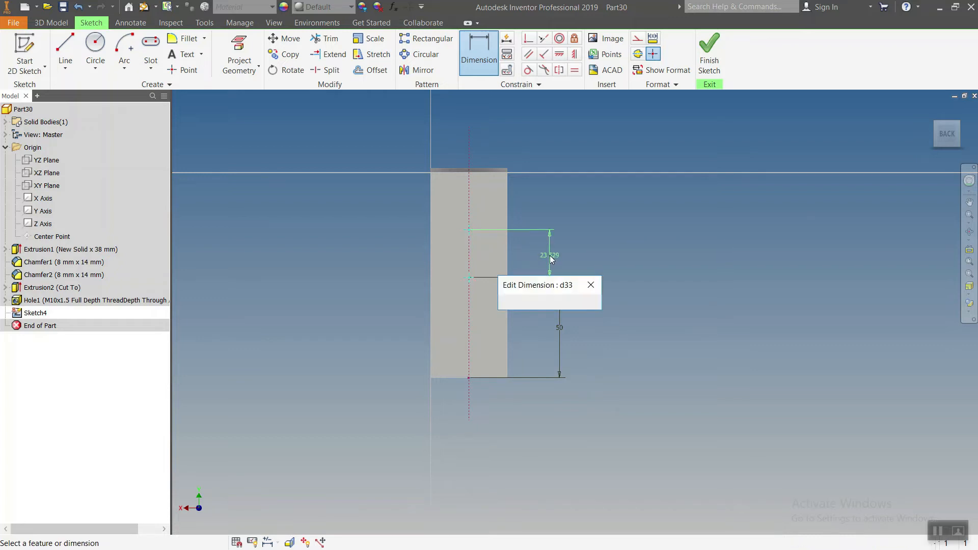
type("23")
key("Return")
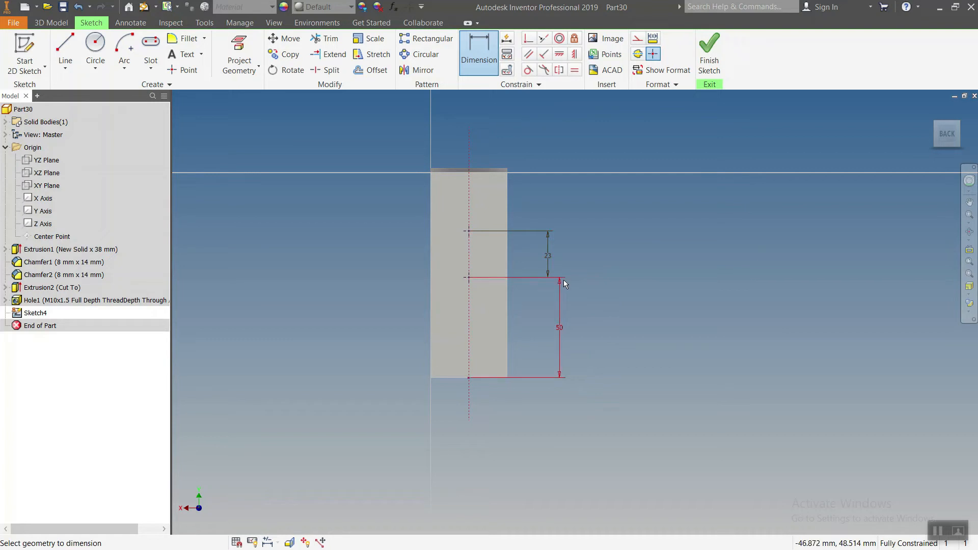
middle_click_drag(538, 288, 615, 326)
left_click(709, 51)
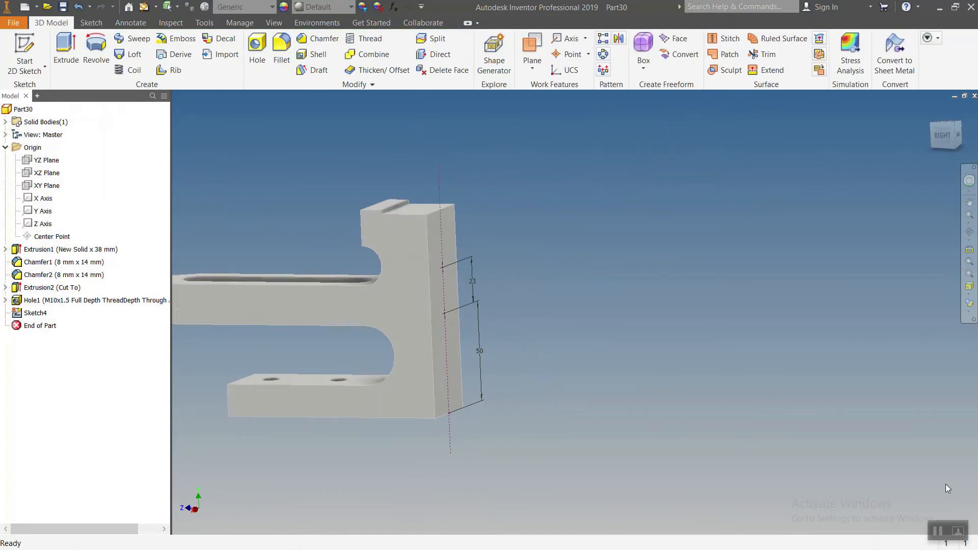
Step: Start a Hole feature on the back-face sketch and deselect the upper point so only the lower one is used
middle_click_drag(572, 301, 661, 288)
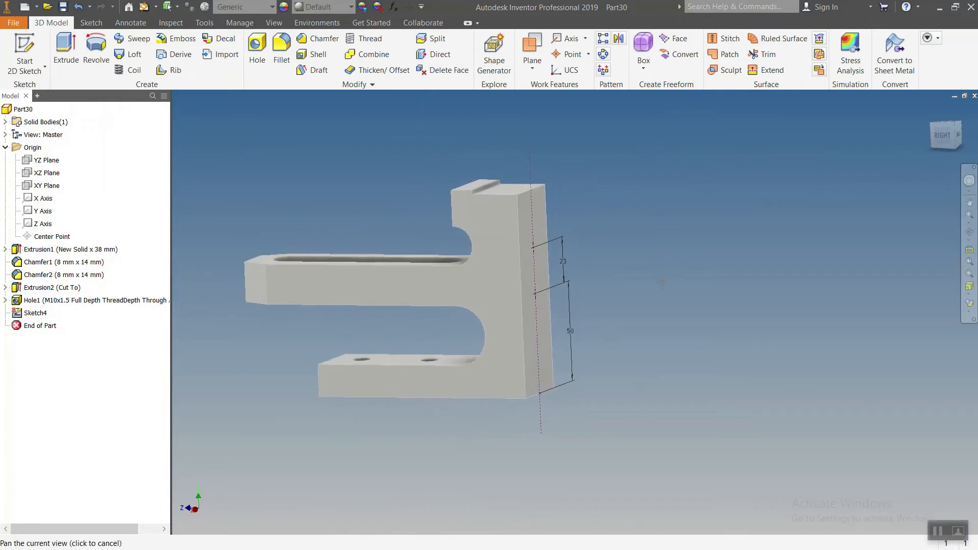
left_click(260, 56)
mouse_move(604, 252)
middle_mouse_down()
mouse_move(670, 244)
mouse_move(593, 244)
middle_mouse_up()
scroll(593, 244, "up", 3)
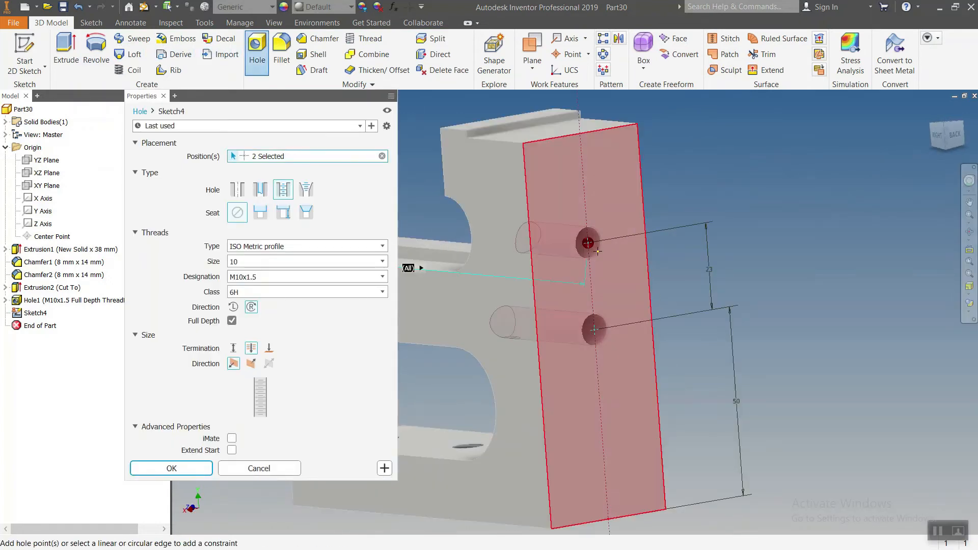
left_click(591, 244, "ctrl")
middle_click_drag(736, 294, 739, 249)
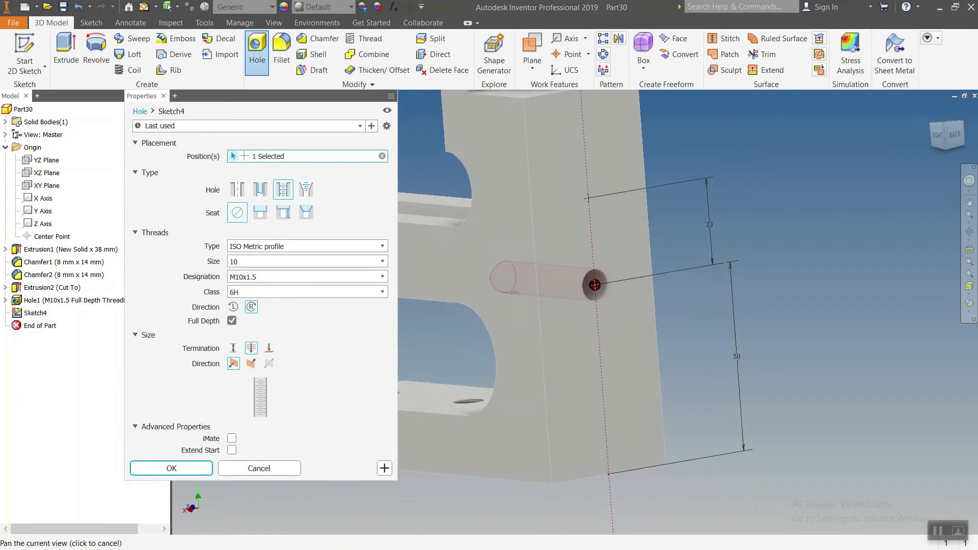
Step: Give the hole a counterbore seat 25 mm in diameter and 11 mm deep
left_click(260, 212)
middle_click_drag(531, 358, 565, 340)
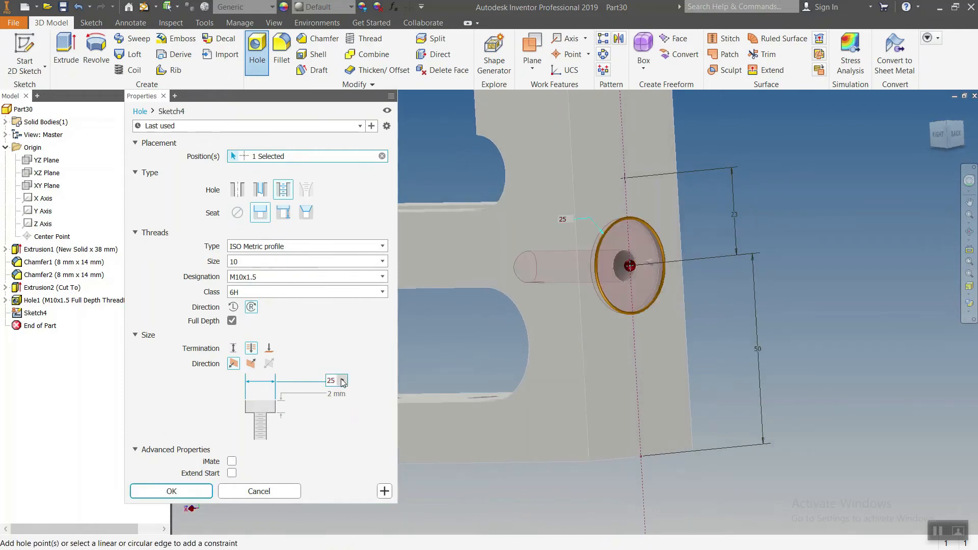
left_click(332, 394)
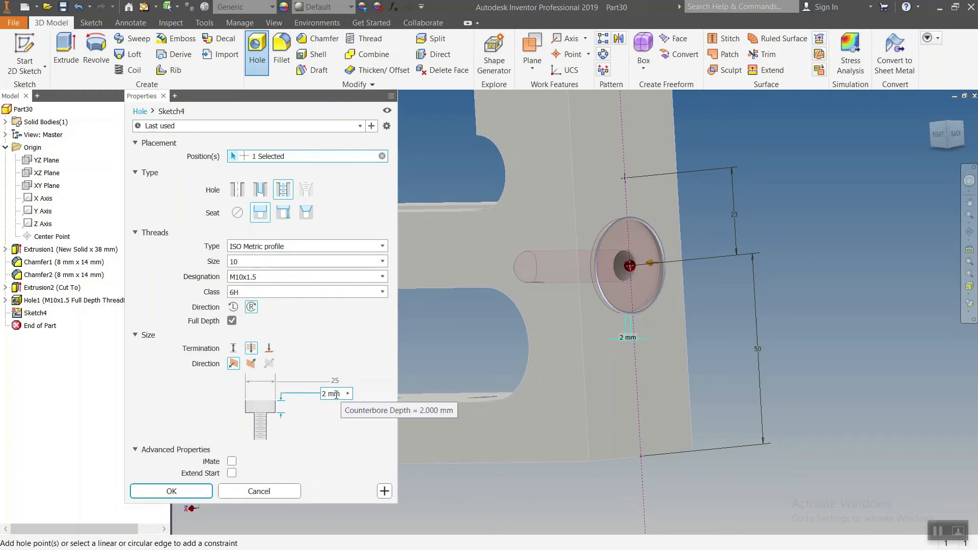
key("BackSpace")
type("11")
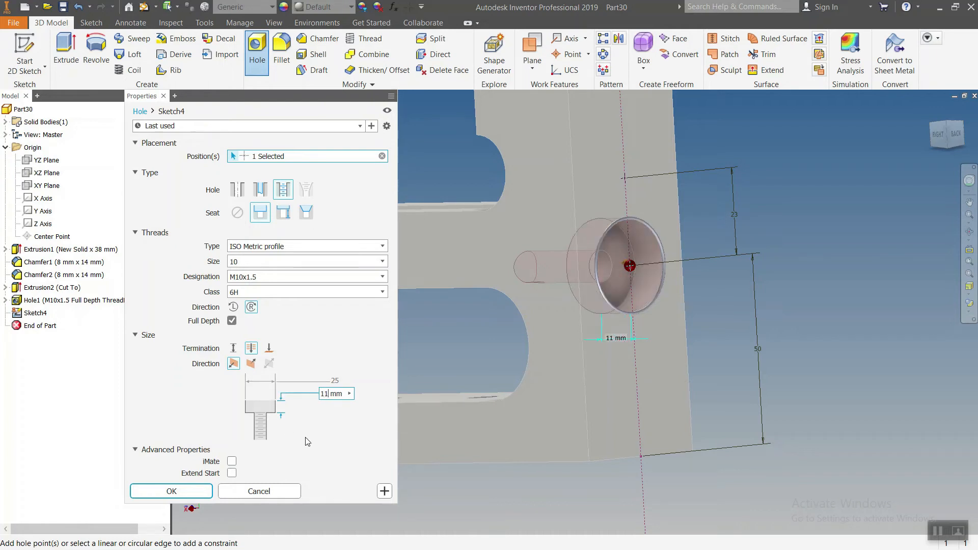
Step: Change the hole to a simple type with a 12 mm diameter through all, and create it
left_click(237, 190)
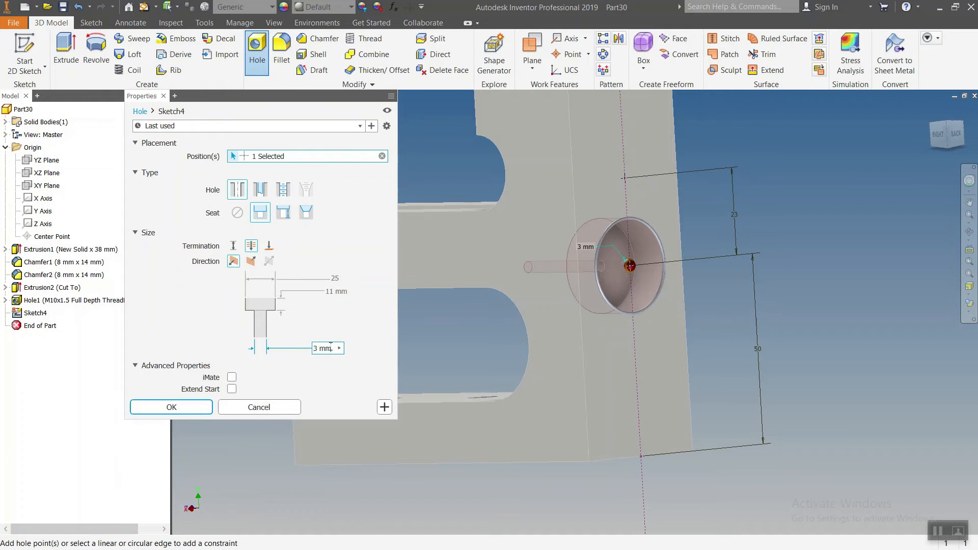
type("12")
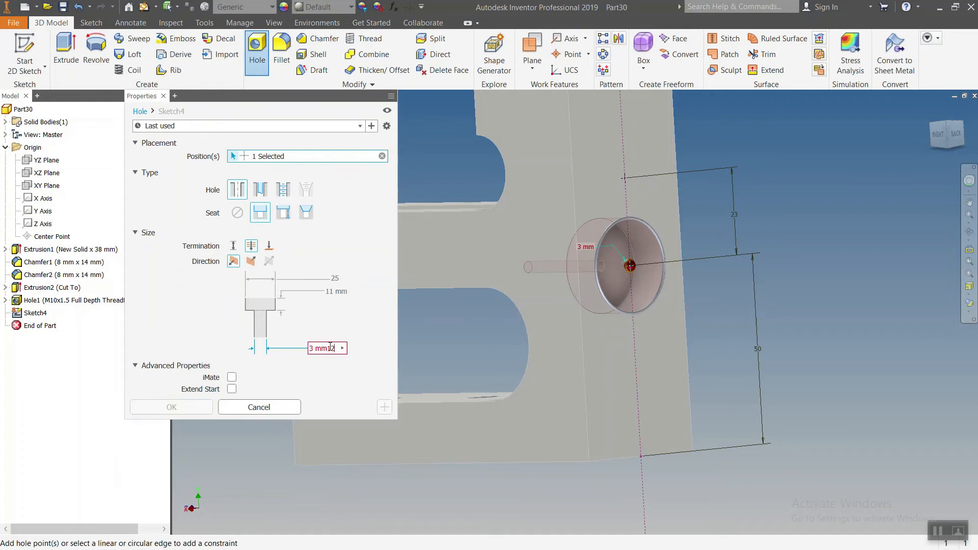
middle_click_drag(606, 347, 708, 360)
scroll(678, 358, "up", 5)
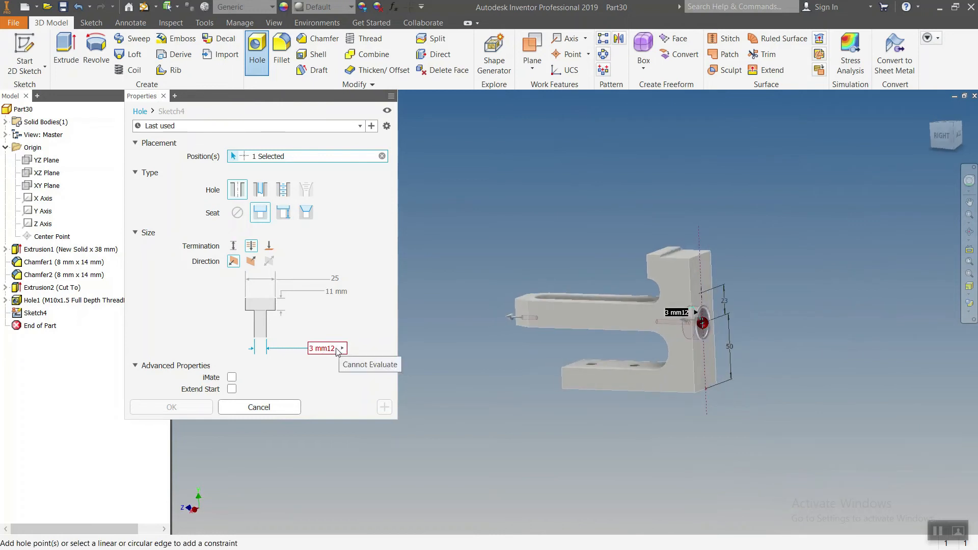
left_click(341, 348)
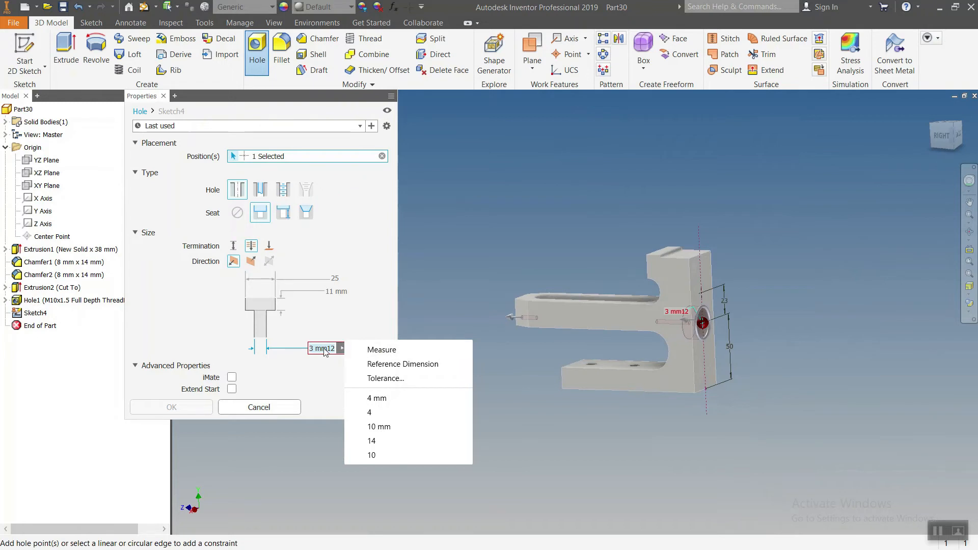
left_click(324, 348)
type("12")
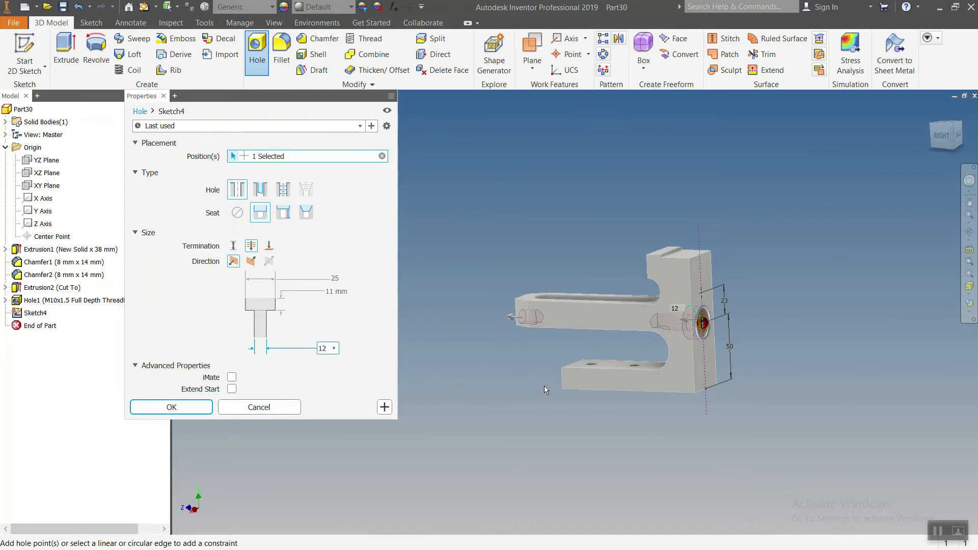
middle_click_drag(544, 387, 534, 360)
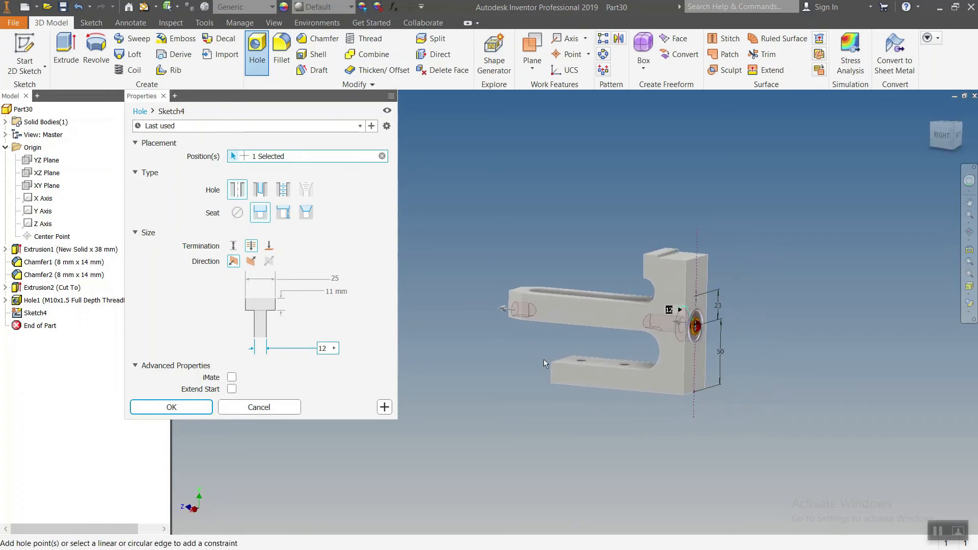
scroll(646, 356, "down", 3)
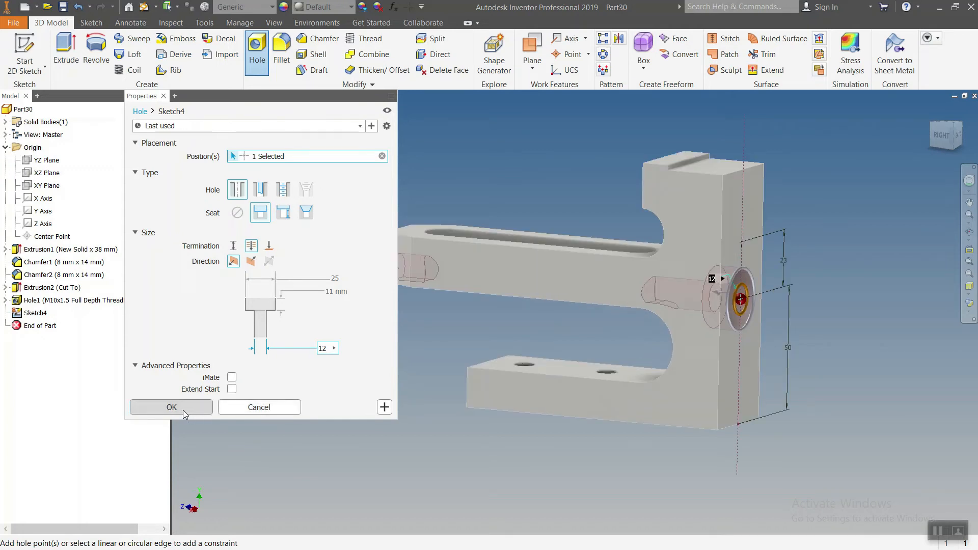
scroll(710, 362, "up", 1)
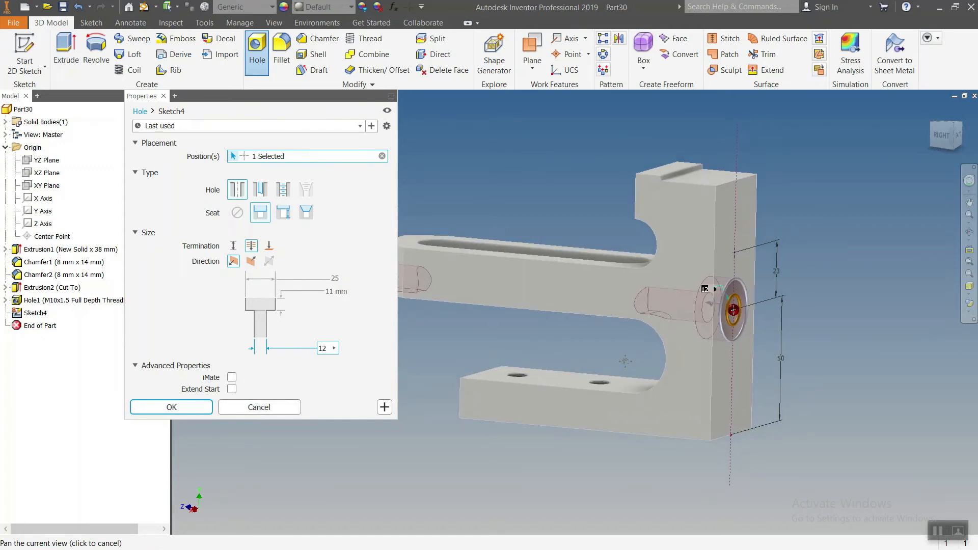
left_click(171, 407)
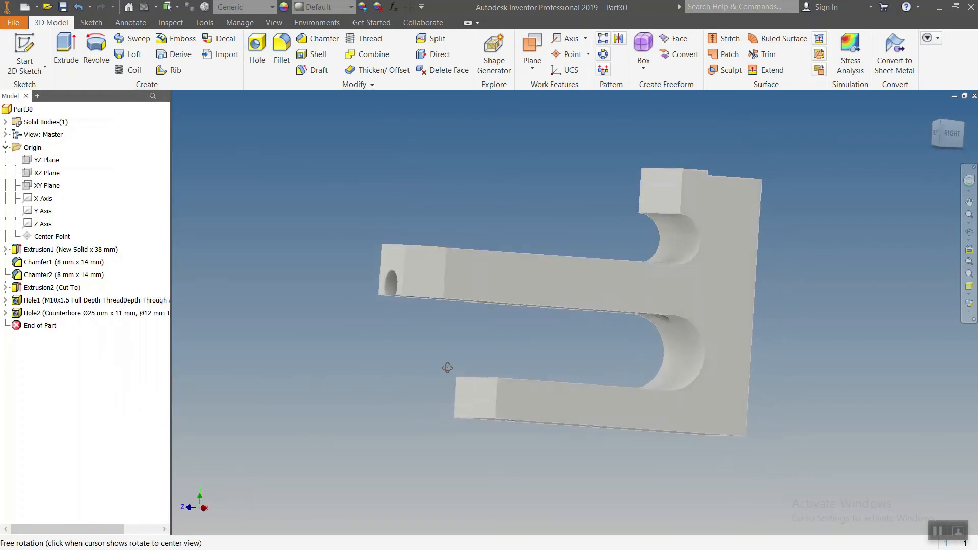
Step: Share the back-face point sketch used by the counterbore hole so another feature can use it
left_click(5, 313)
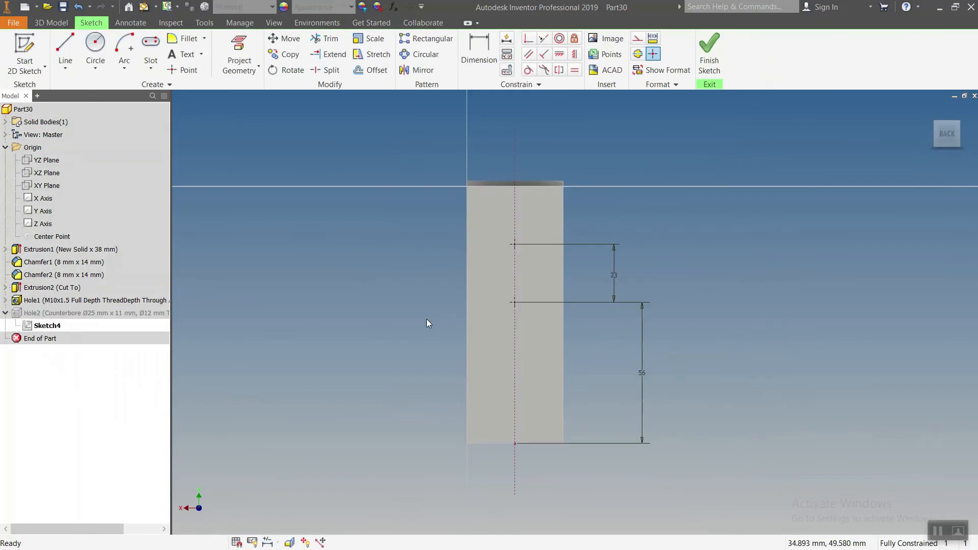
mouse_move(411, 320)
middle_mouse_down("shift")
mouse_move(485, 329)
mouse_move(485, 344)
middle_mouse_up("shift")
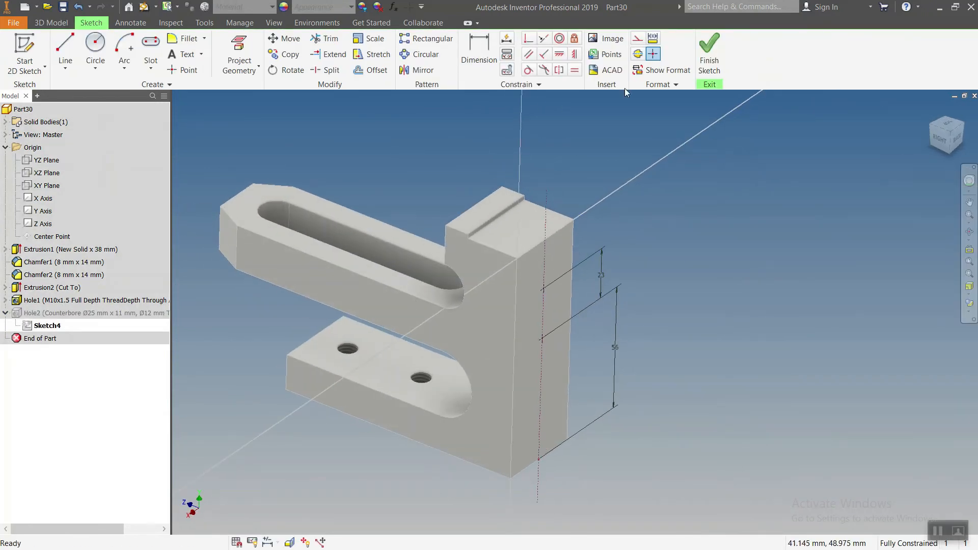
left_click(701, 46)
mouse_move(554, 350)
middle_mouse_down("shift")
mouse_move(607, 323)
mouse_move(677, 316)
mouse_move(695, 367)
mouse_move(493, 328)
mouse_move(365, 338)
middle_mouse_up("shift")
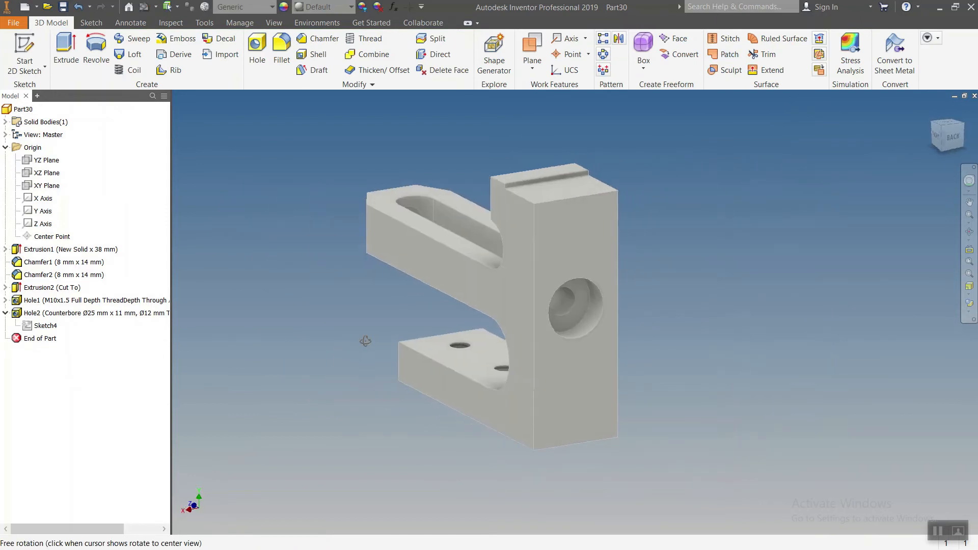
right_click(36, 326)
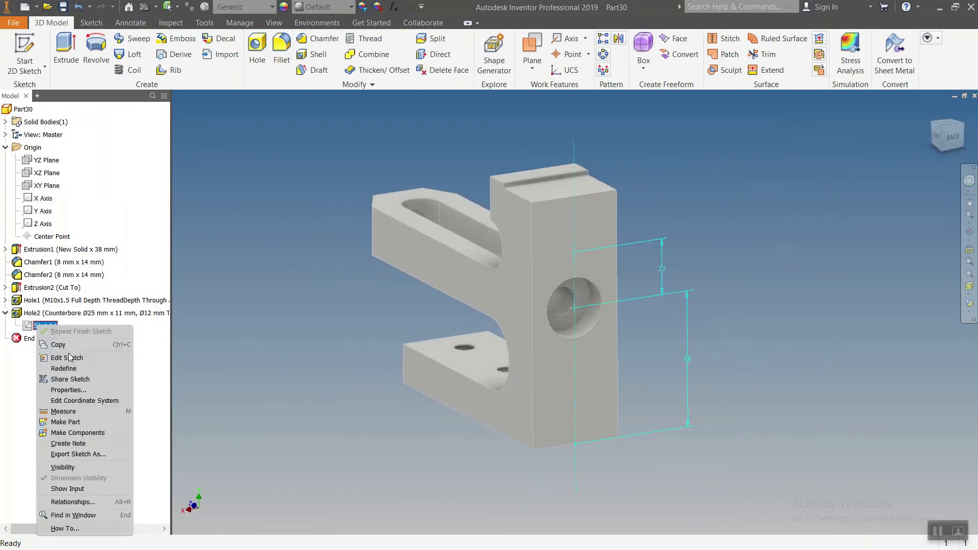
left_click(70, 379)
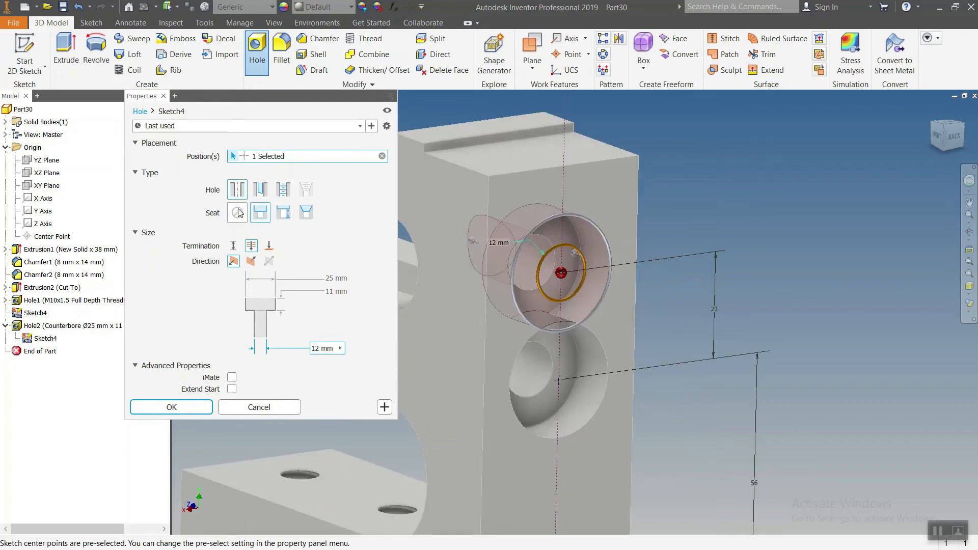
Step: Create a simple hole without a seat, 6 mm in diameter and through all, at the upper back-face point
left_click(237, 213)
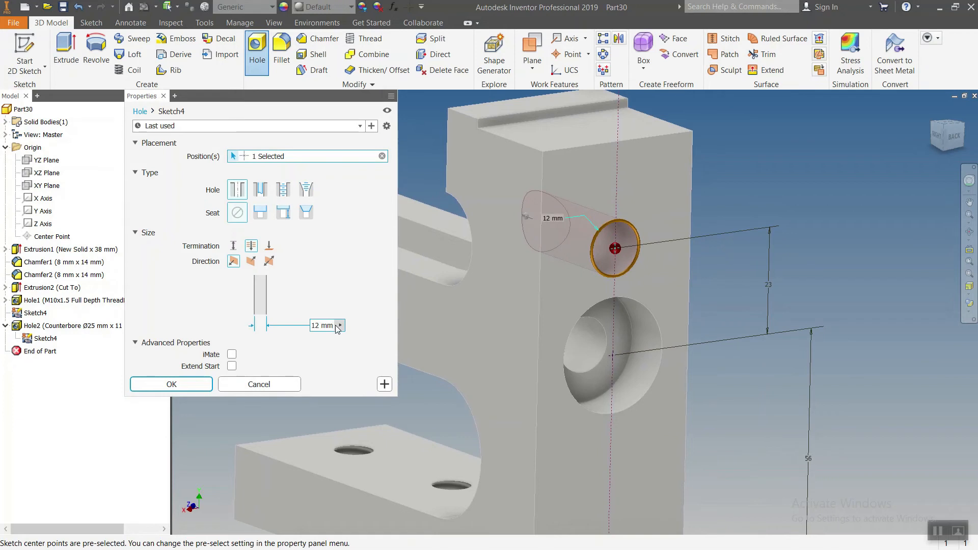
type("6")
middle_click_drag(268, 376, 311, 371)
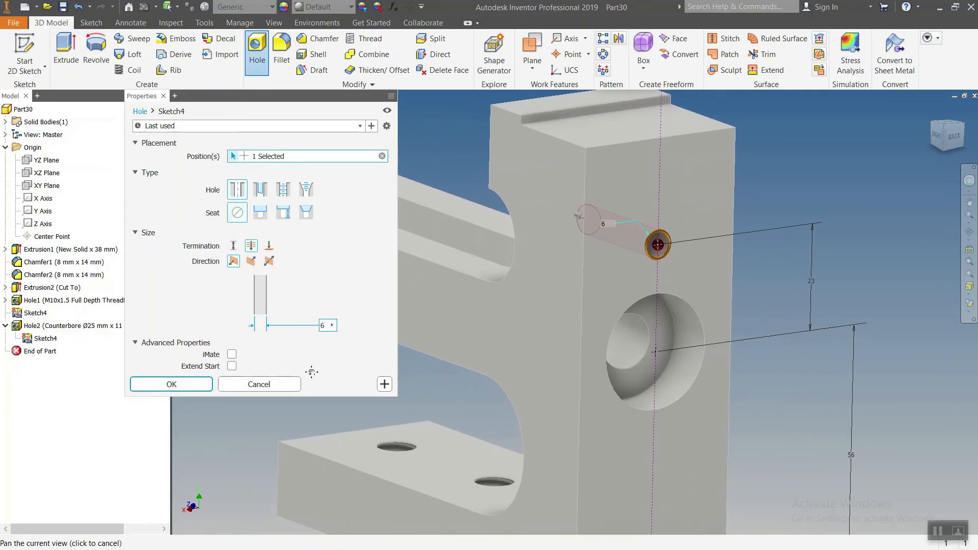
left_click(173, 384)
scroll(487, 324, "down", 3)
middle_click_drag(539, 300, 424, 302, "shift")
left_click_drag(450, 294, 492, 285)
key("Escape")
scroll(578, 292, "down", 4)
middle_click_drag(578, 290, 482, 284, "shift")
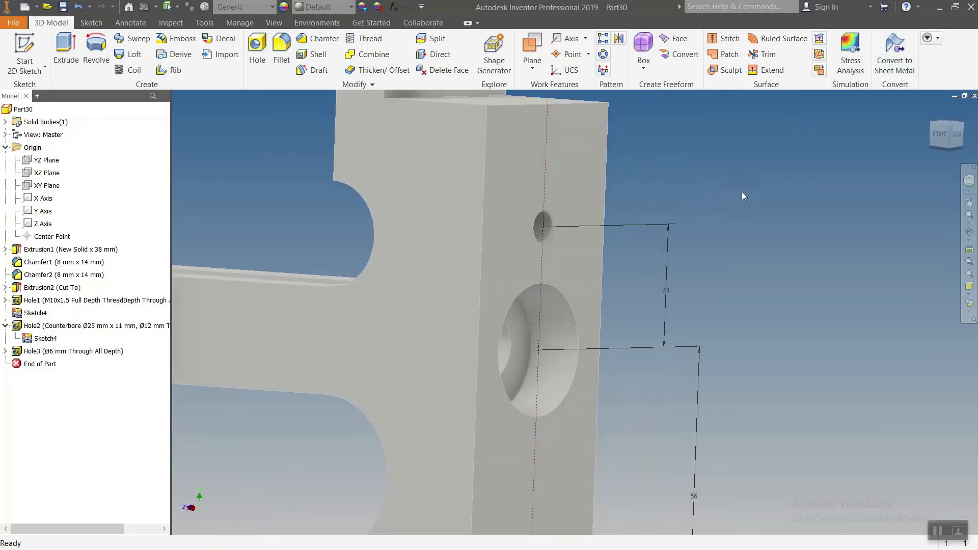
Step: Start a sketch on the back face and project the edge of the 6 mm hole into it
scroll(681, 232, "up", 3)
middle_click_drag(681, 232, 665, 264)
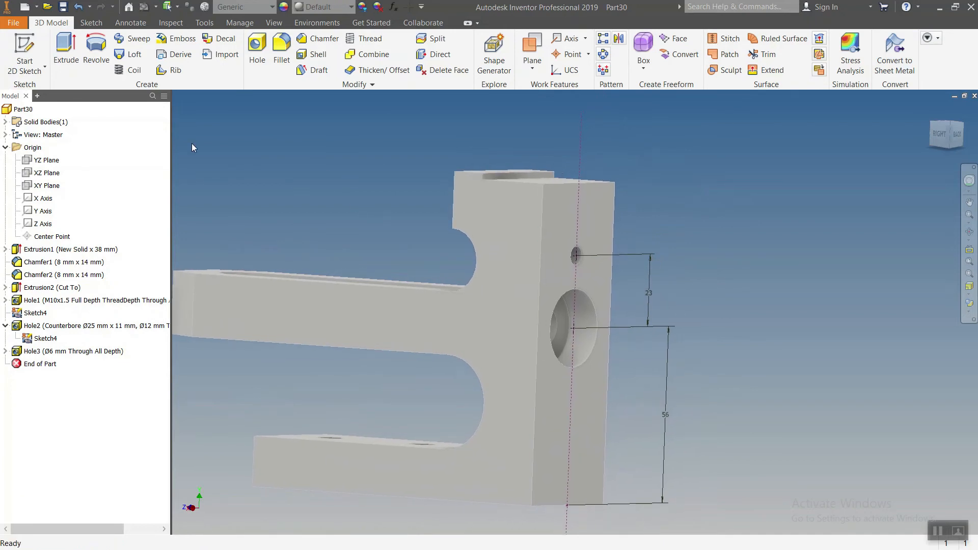
key("s")
left_click(598, 237)
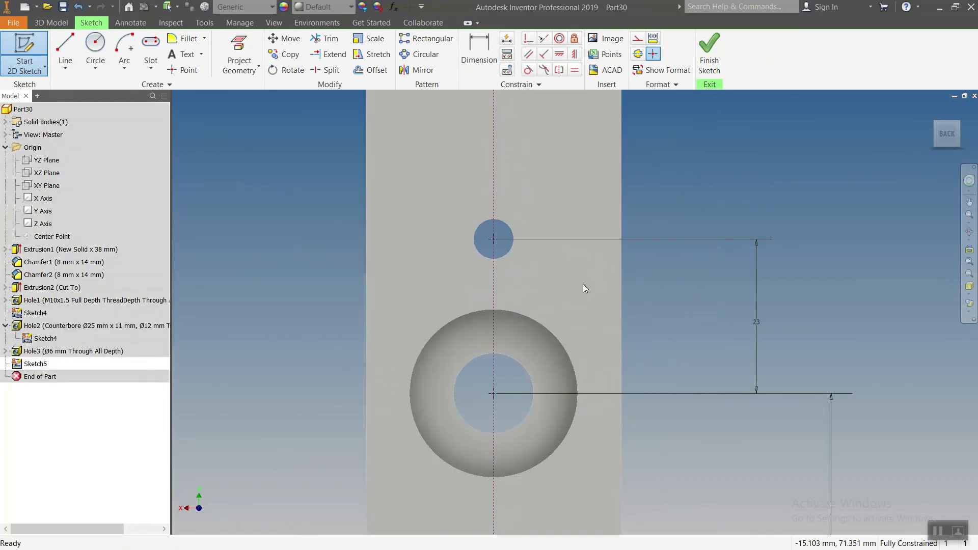
key("p")
left_click(498, 220)
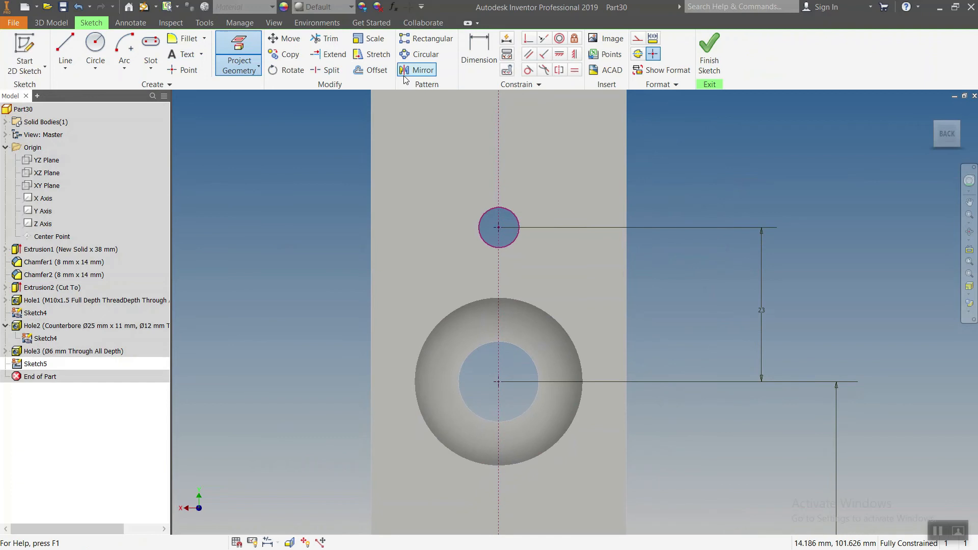
Step: Offset the projected 6 mm hole circle outward and dimension the offset circle's diameter as 14 mm
left_click(360, 69)
left_click(511, 211)
left_click(532, 193)
left_click(479, 51)
left_click(537, 197)
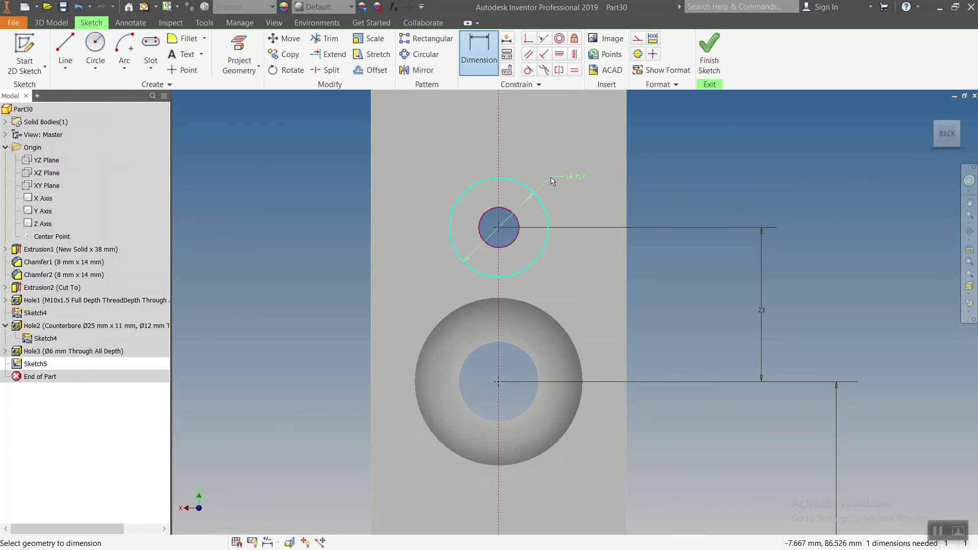
left_click(552, 174)
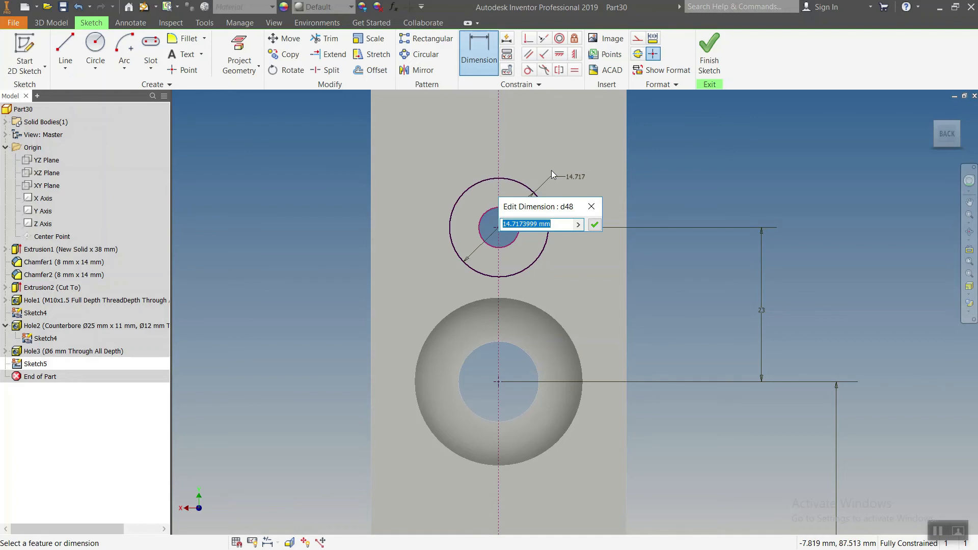
type("14")
key("Return")
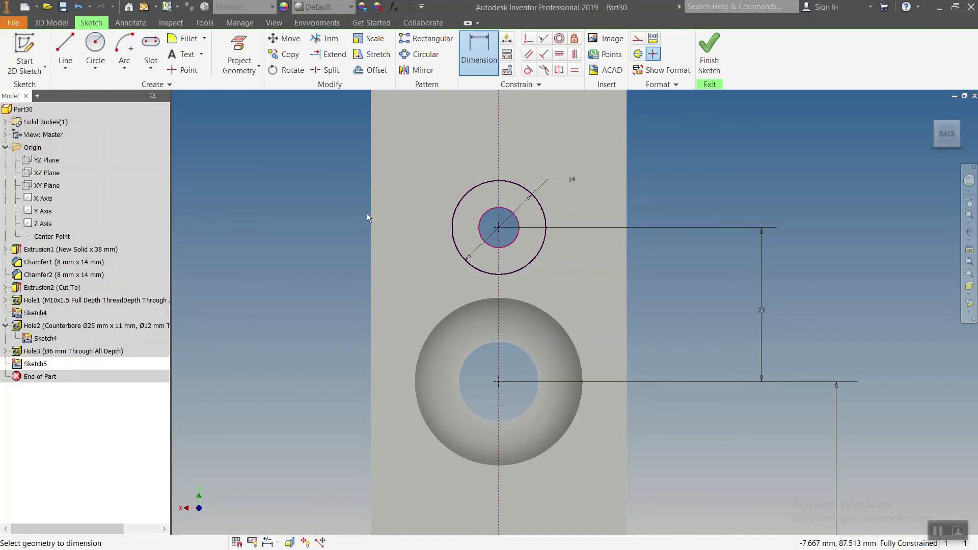
Step: Project the counterbore's outer edge and convert both projected hole circles to construction geometry
left_click(239, 54)
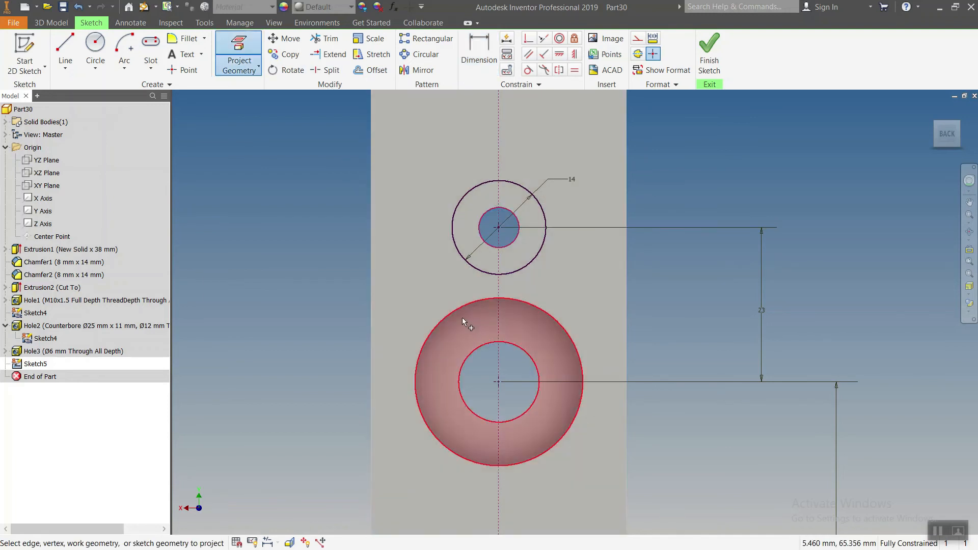
left_click(461, 308)
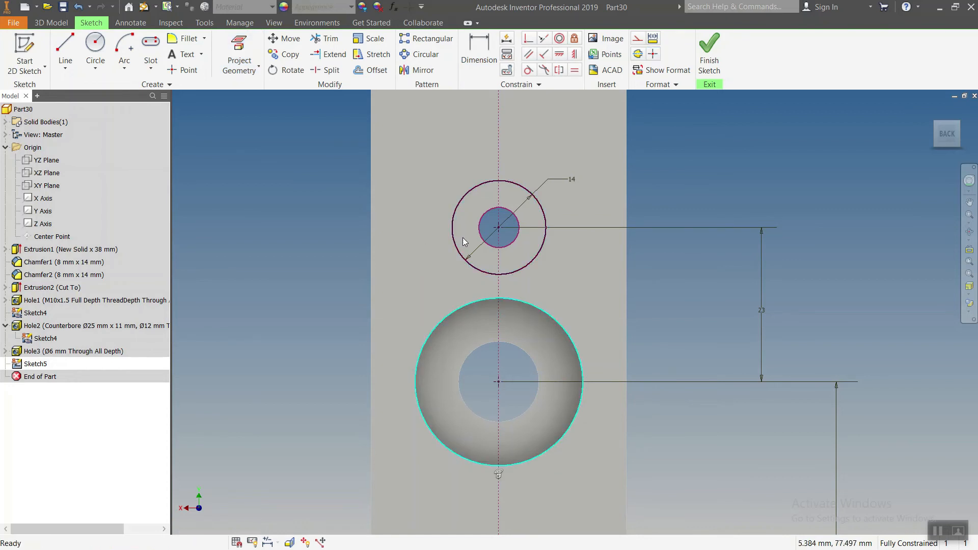
left_click(638, 38)
left_click(376, 104)
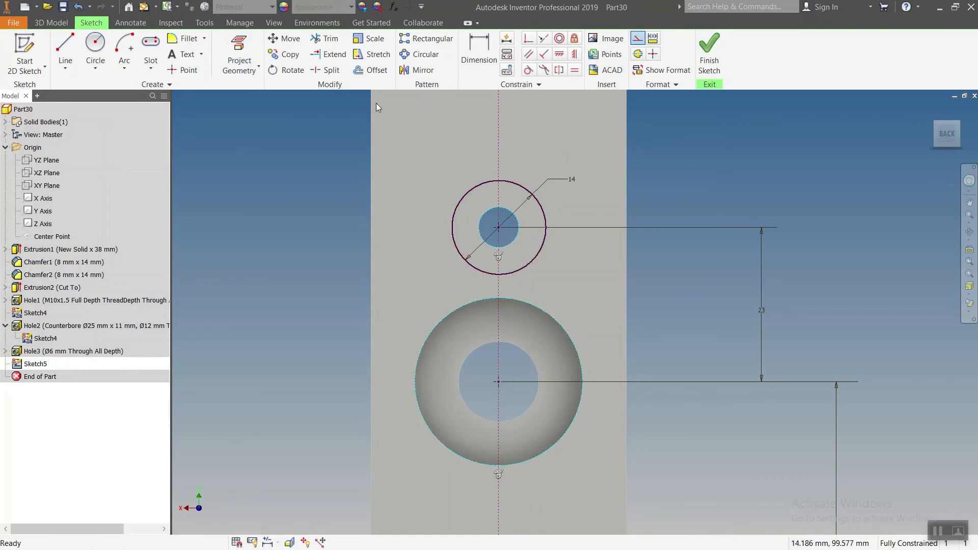
Step: Draw a U of three lines from one side of the 14 mm circle down into the counterbore, across, and back up to the opposite side
left_click(65, 46)
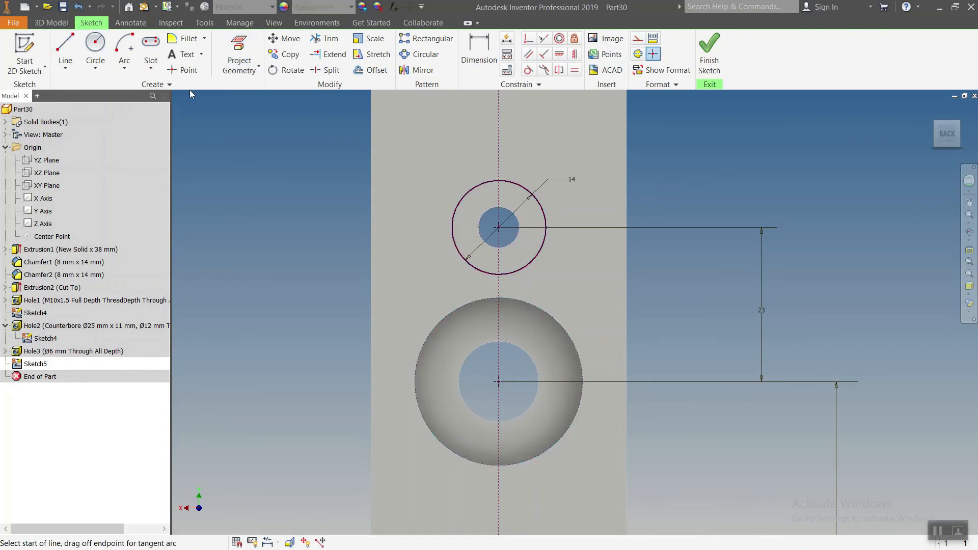
left_click(452, 227)
left_click(451, 326)
left_click(547, 326)
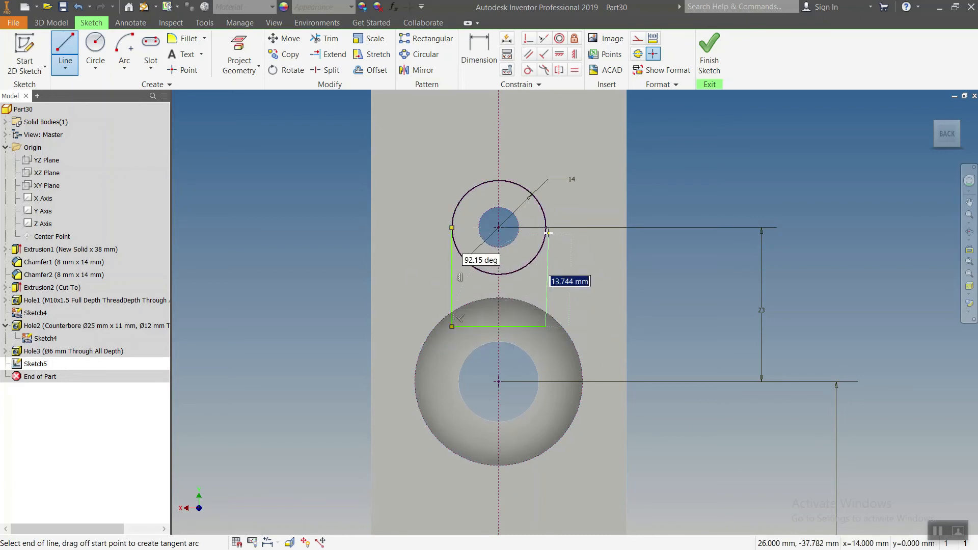
left_click(546, 227)
key("Escape")
Step: Project the YZ plane as a construction centreline and make the two vertical lines symmetric about it
left_click(559, 70)
left_click(452, 277)
left_click(547, 289)
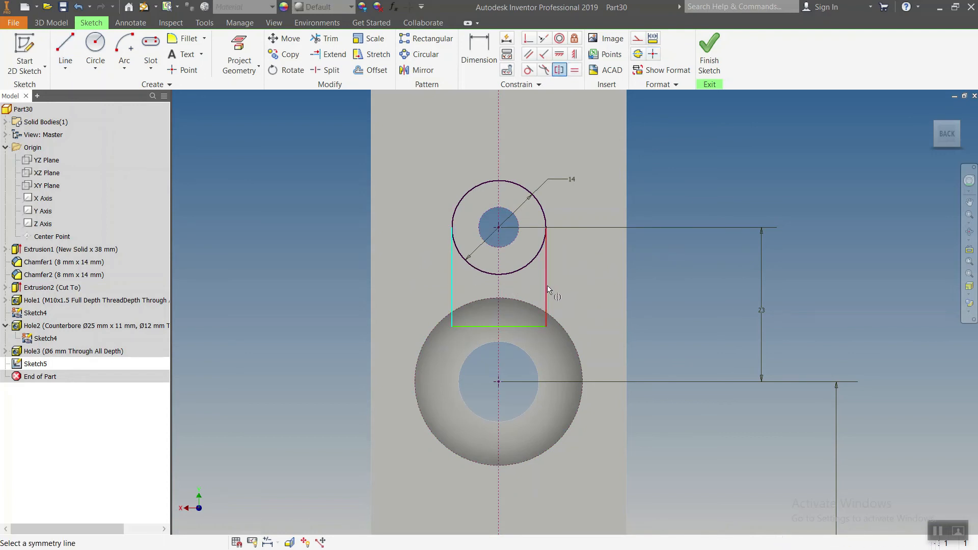
left_click(48, 161)
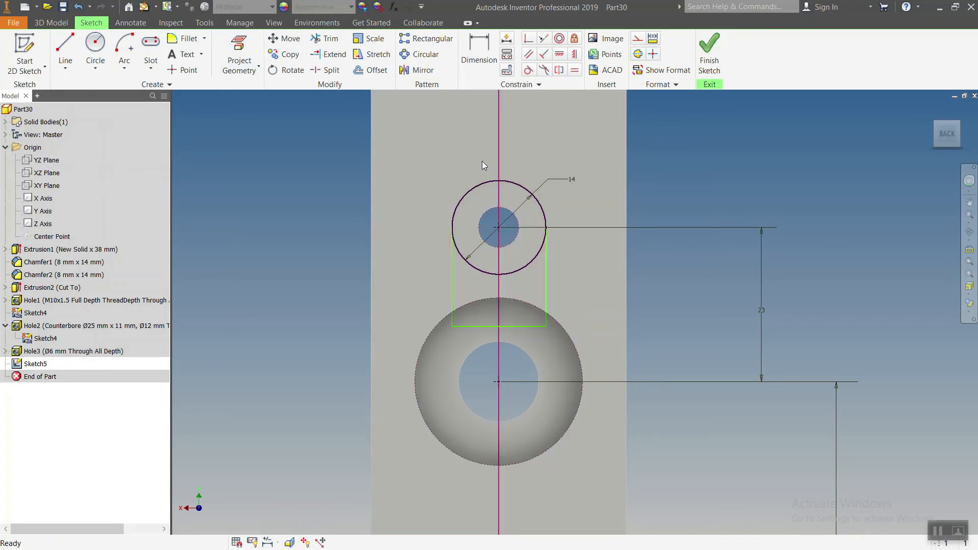
left_click(498, 122)
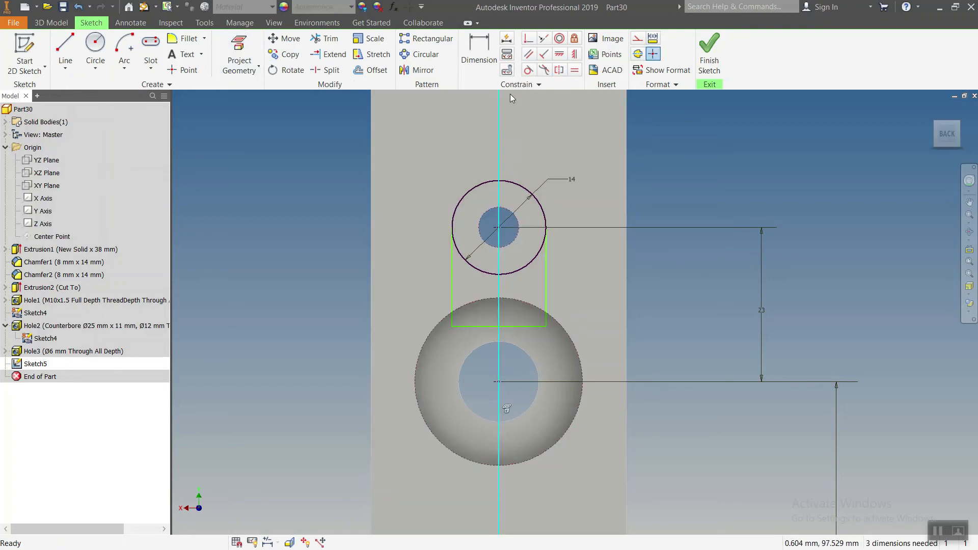
left_click(560, 70)
left_click(452, 286)
left_click(546, 290)
left_click(499, 293)
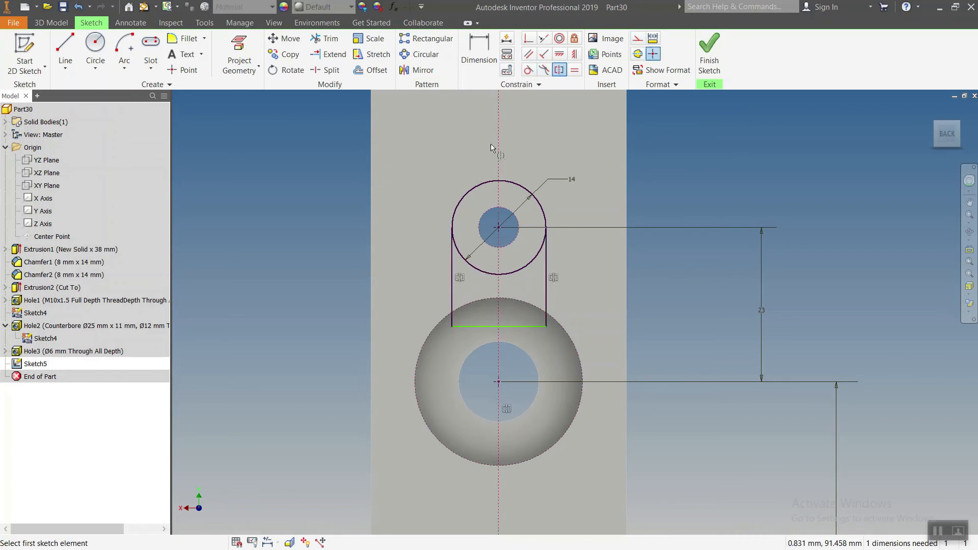
Step: Make the lower corner of the U coincident with the counterbore circle and trim the lower arc of the 14 mm circle
left_click(529, 38)
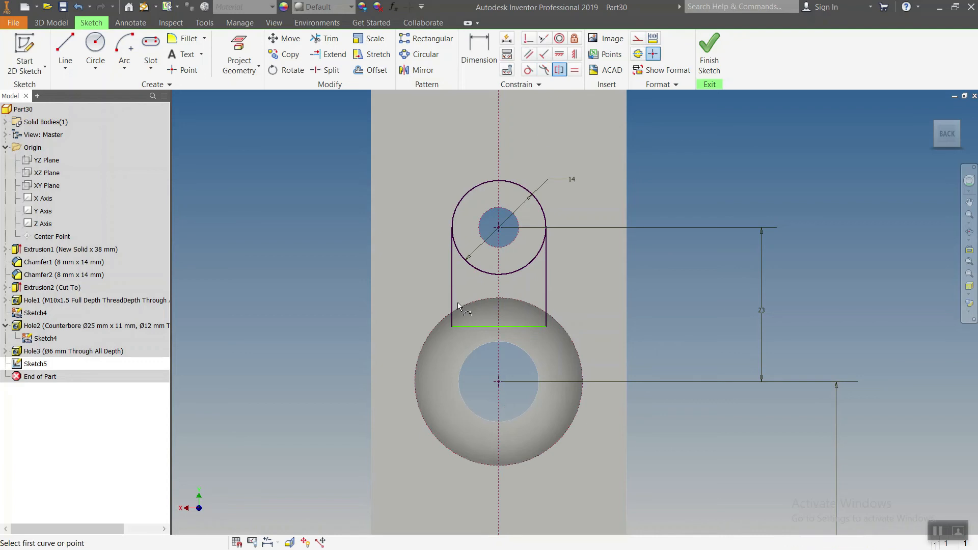
left_click(452, 326)
left_click(468, 305)
key("Escape")
key("x")
left_click(486, 272)
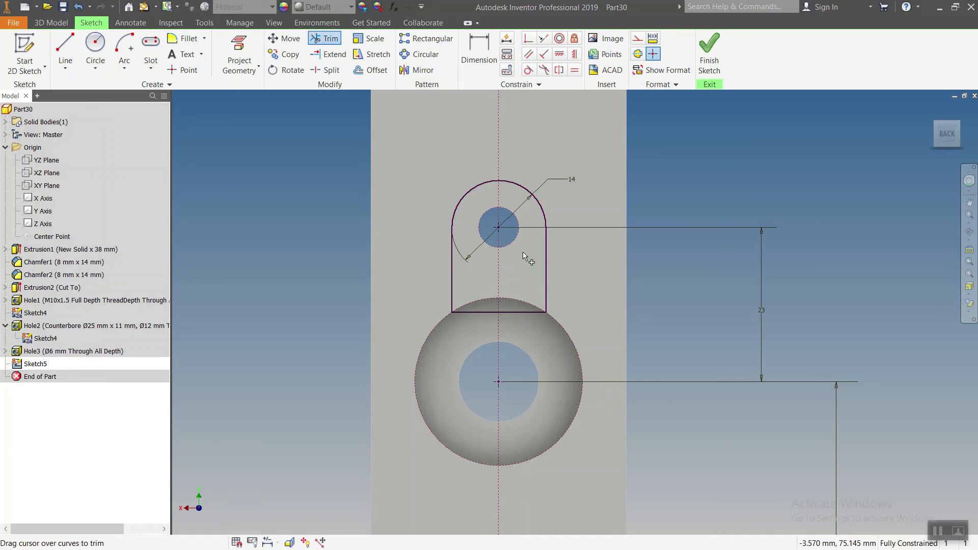
Step: Finish the sketch and extrude the slot profile as a 5 mm deep cut into the back face
left_click(709, 55)
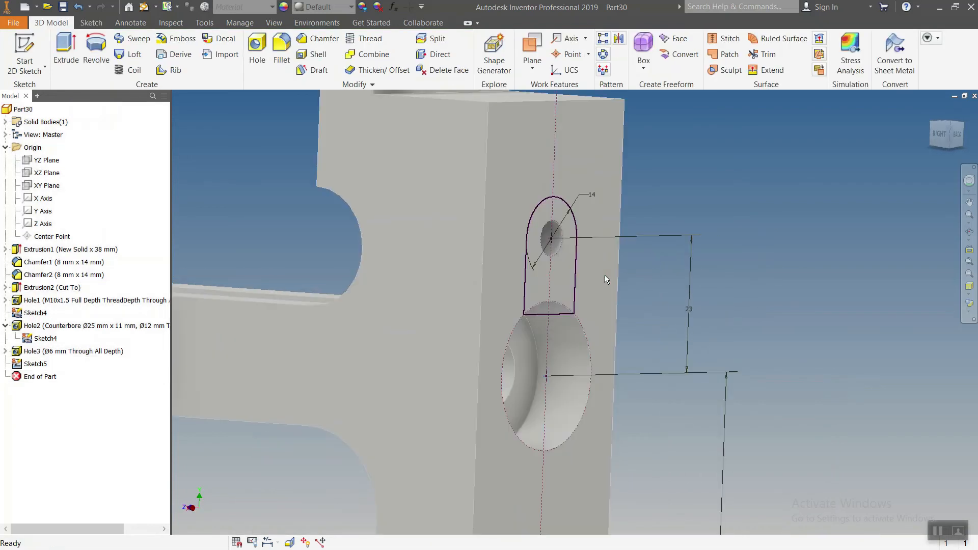
key("e")
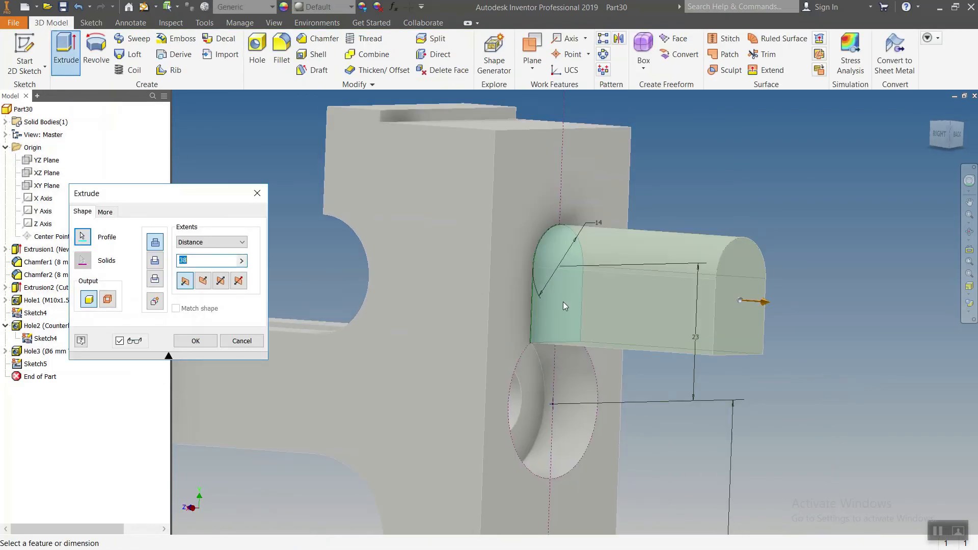
left_click(155, 261)
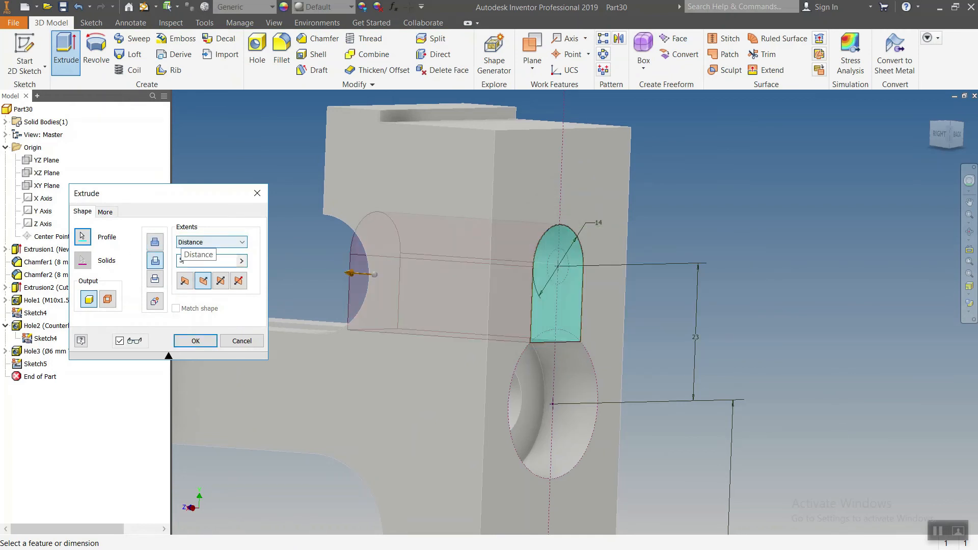
left_click(196, 341)
Step: Hide the shared back-face sketch with the two hole points
middle_click_drag(454, 266, 455, 304, "shift")
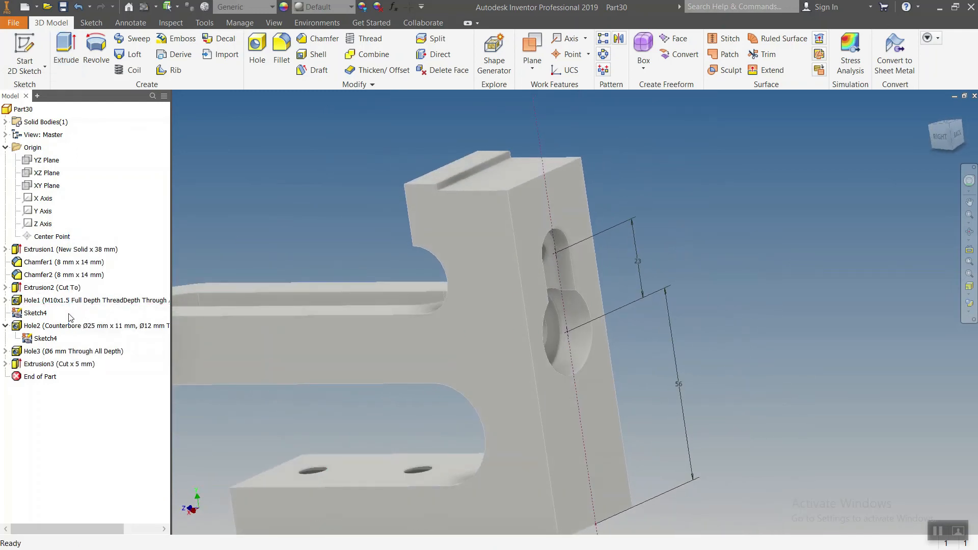
right_click(45, 341)
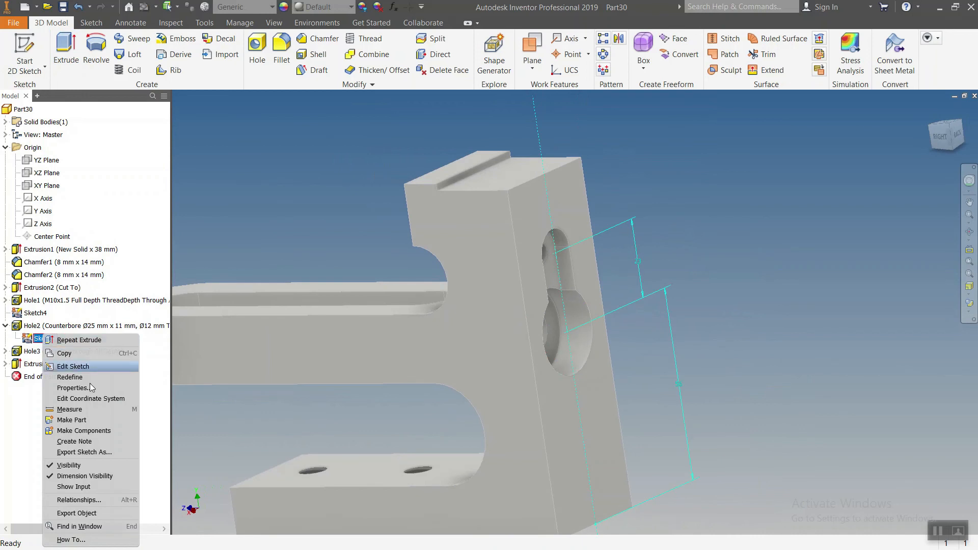
left_click(71, 466)
middle_click_drag(421, 405, 431, 351)
middle_click_drag(409, 306, 476, 254, "shift")
Step: Start a sketch on the YZ plane, sliced at the sketch plane, and project the part's cut edges
left_click(942, 137)
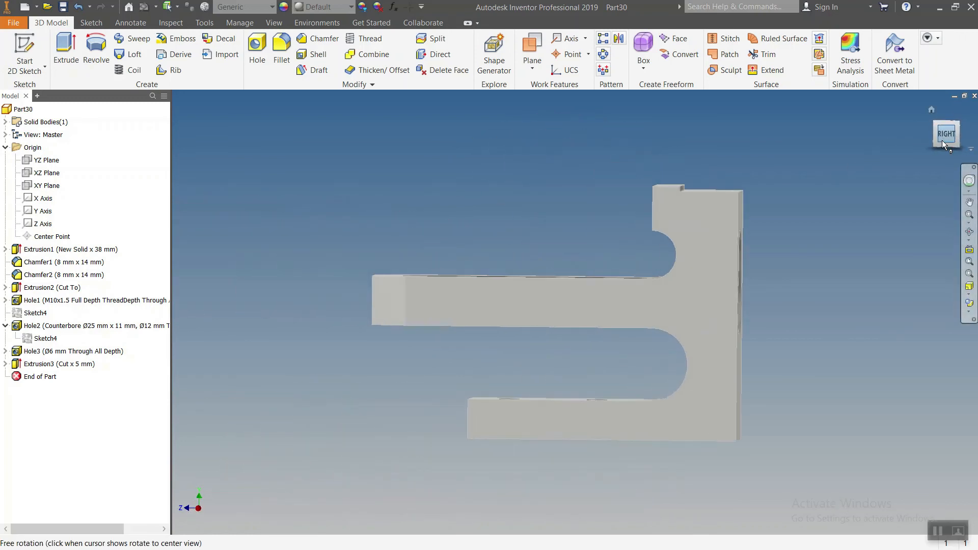
left_click(54, 162)
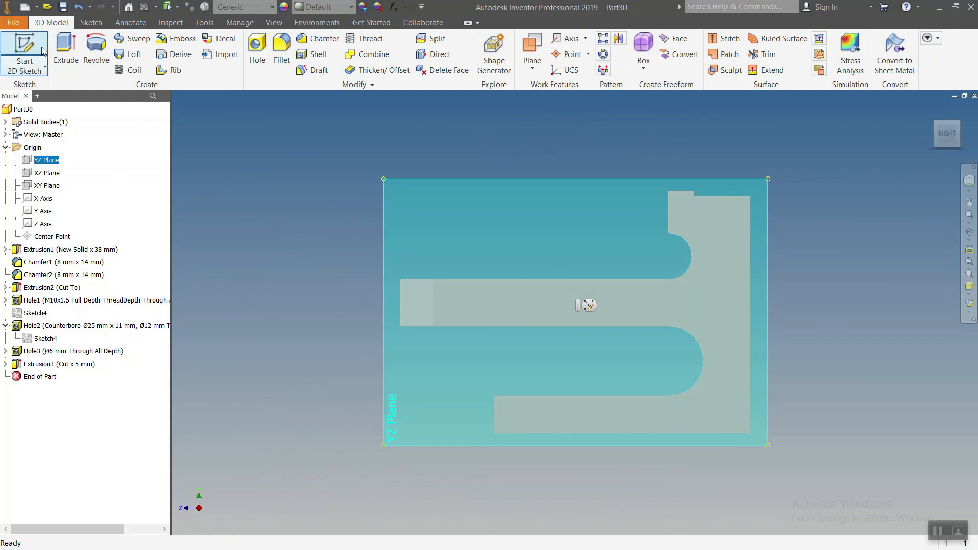
left_click(24, 51)
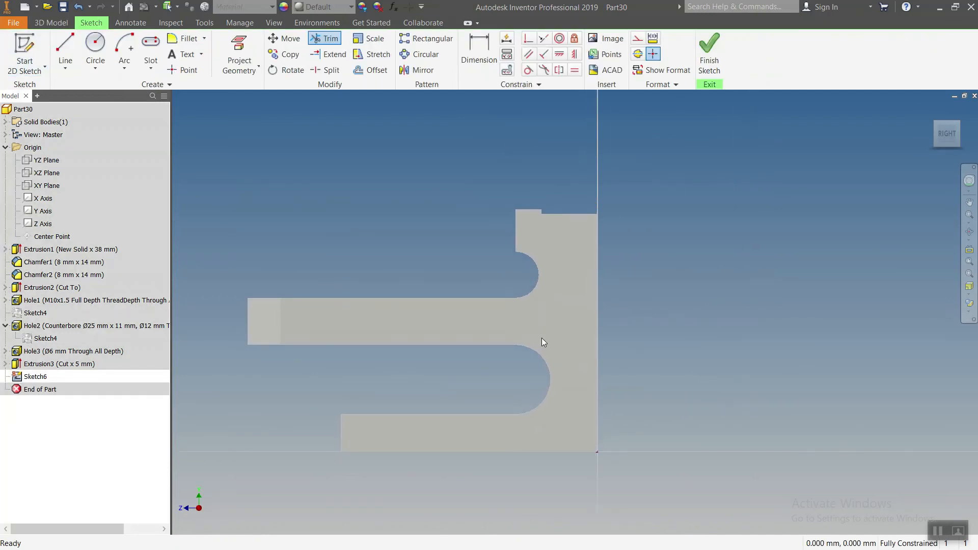
key("F7")
scroll(514, 265, "up", 5)
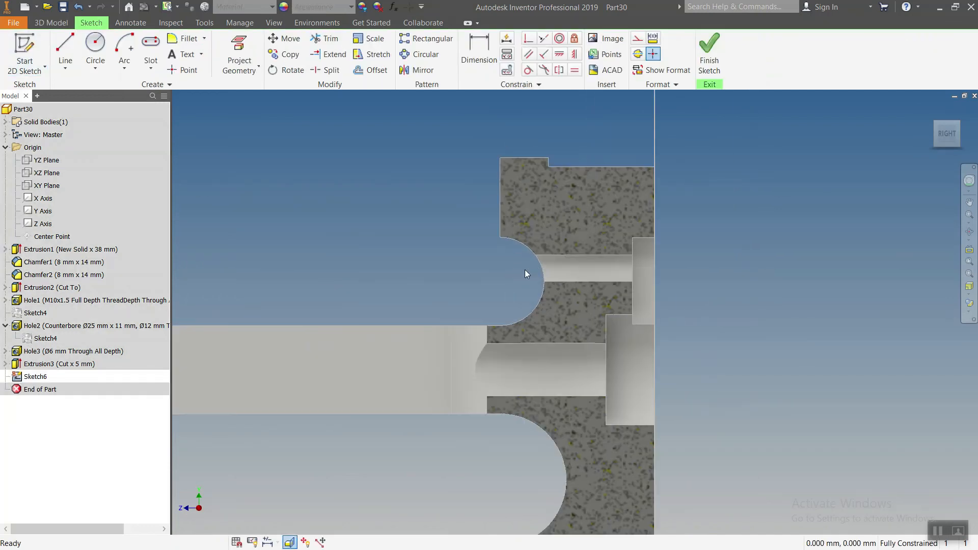
left_click(259, 70)
left_click(246, 113)
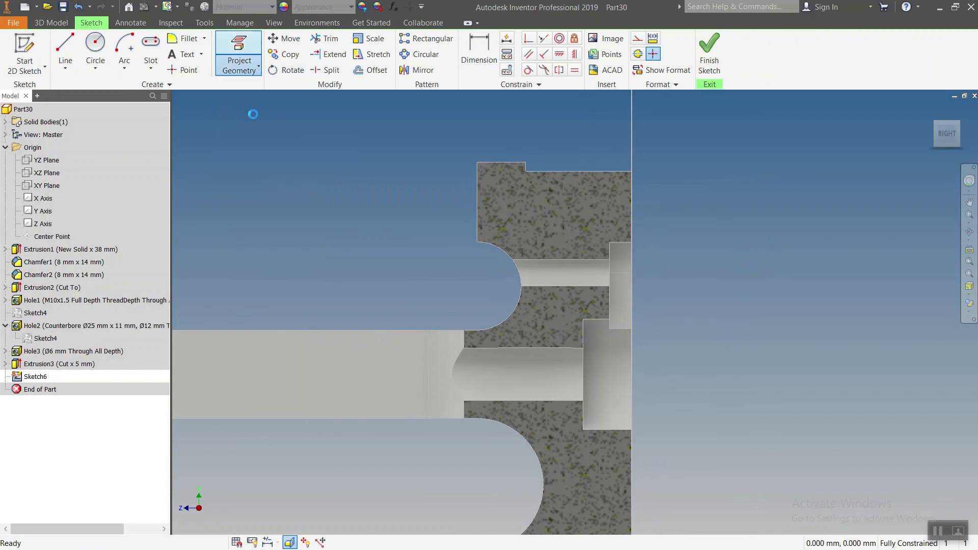
Step: Convert all the projected cut edges to construction geometry
scroll(521, 234, "down", 3)
left_click_drag(286, 168, 763, 445)
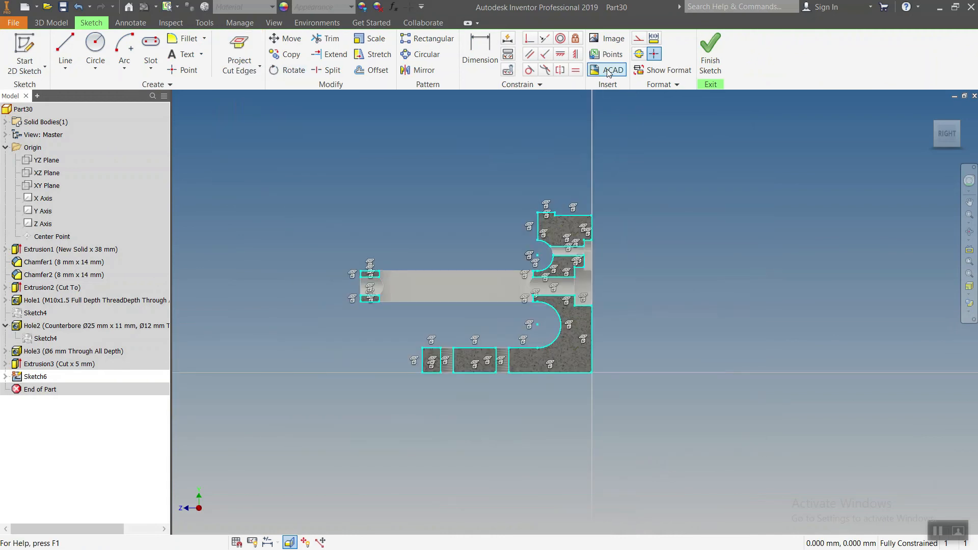
left_click(639, 39)
Step: Sketch a two-point rectangle across the upper arc edge, with its lower side inside the 6 mm hole
scroll(563, 244, "up", 6)
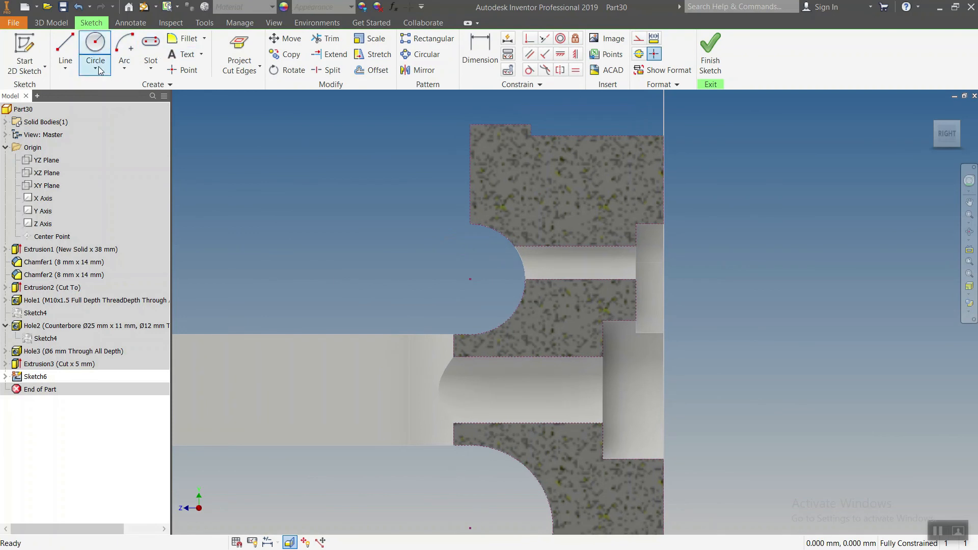
left_click(150, 68)
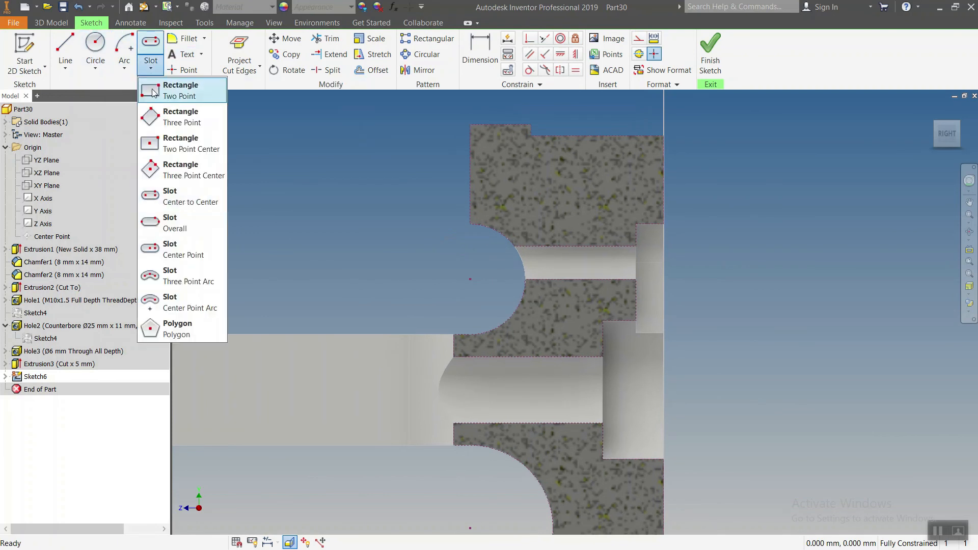
left_click(153, 92)
scroll(566, 293, "up", 4)
left_click(316, 133)
left_click(461, 236)
Step: Dimension the rectangle's lower side 3 mm above the bottom edge of the 6 mm hole
key("d")
left_click(448, 237)
left_click(500, 298)
left_click(516, 275)
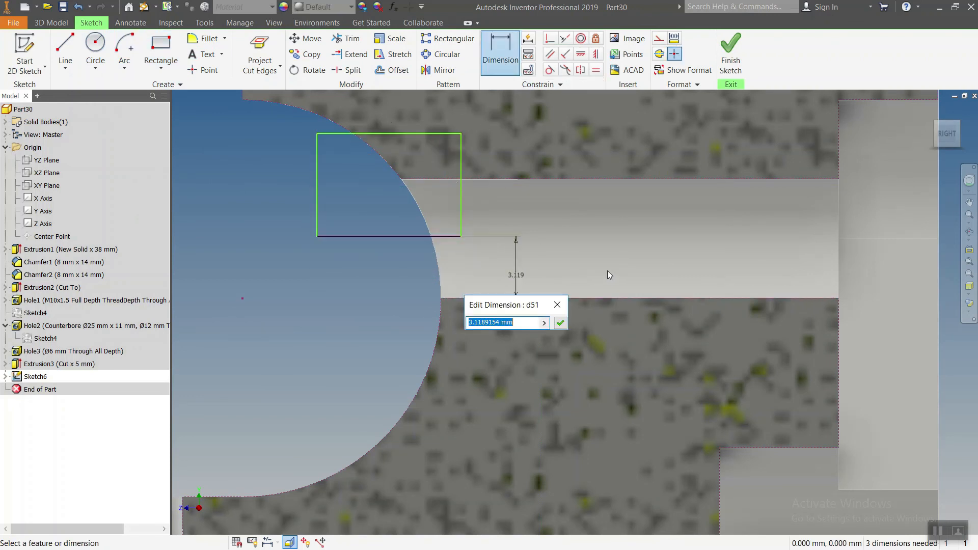
key("BackSpace")
type("3")
key("Return")
key("Escape")
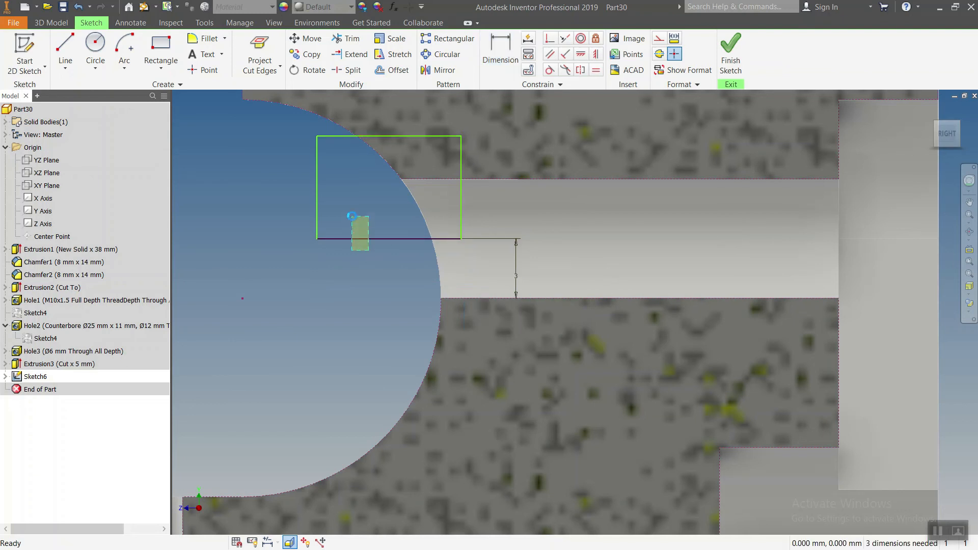
Step: Turn the rectangle's lower side into a centerline and set the diameter from its upper side to 12 mm
left_click(661, 55)
left_click(500, 51)
left_click(351, 136)
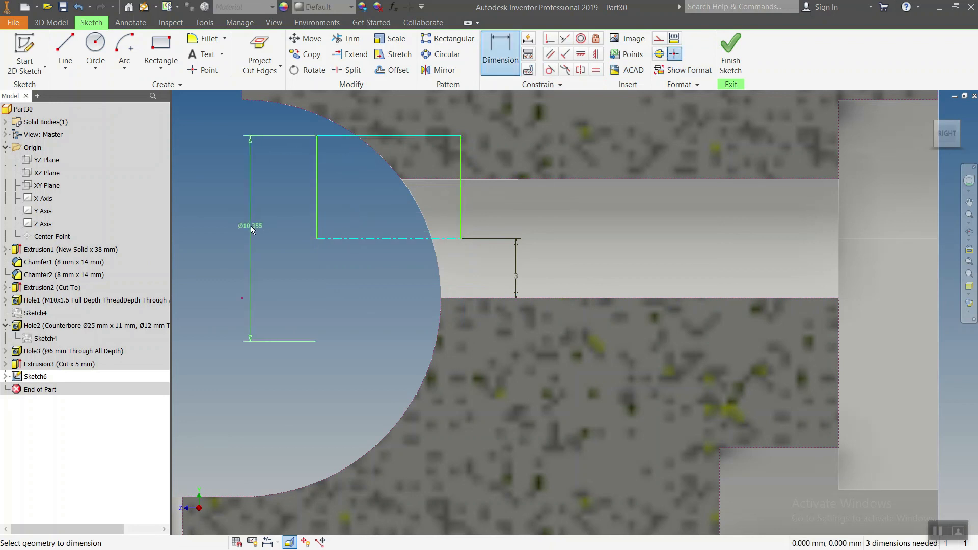
left_click(259, 226)
type("12")
key("Return")
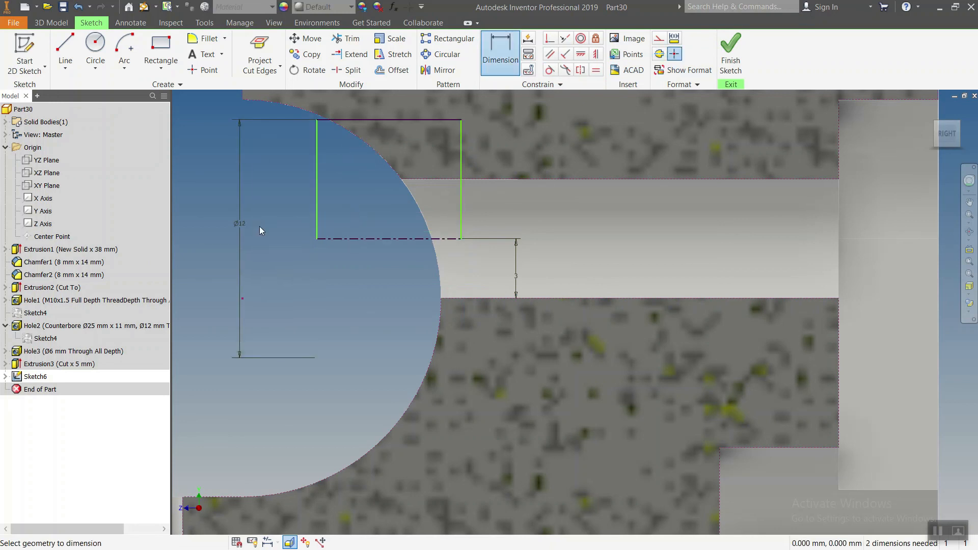
scroll(544, 190, "up", 2)
left_click(495, 204)
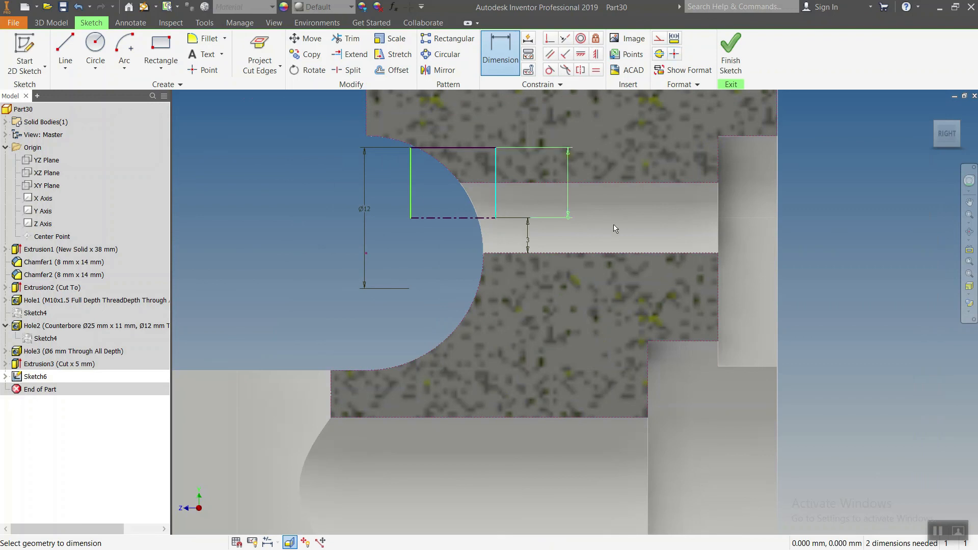
scroll(695, 350, "up", 1)
mouse_move(695, 350)
middle_mouse_down()
mouse_move(695, 318)
mouse_move(695, 334)
middle_mouse_up()
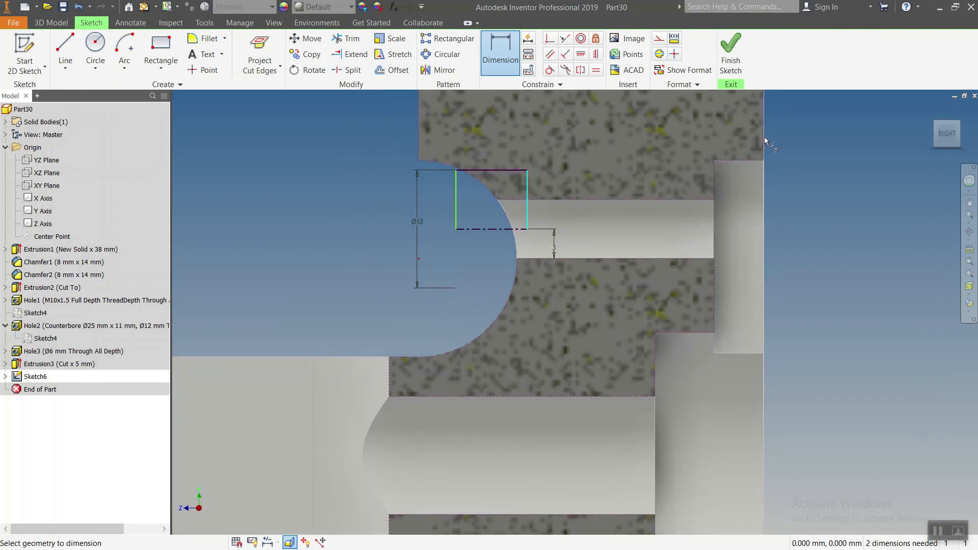
key("Escape")
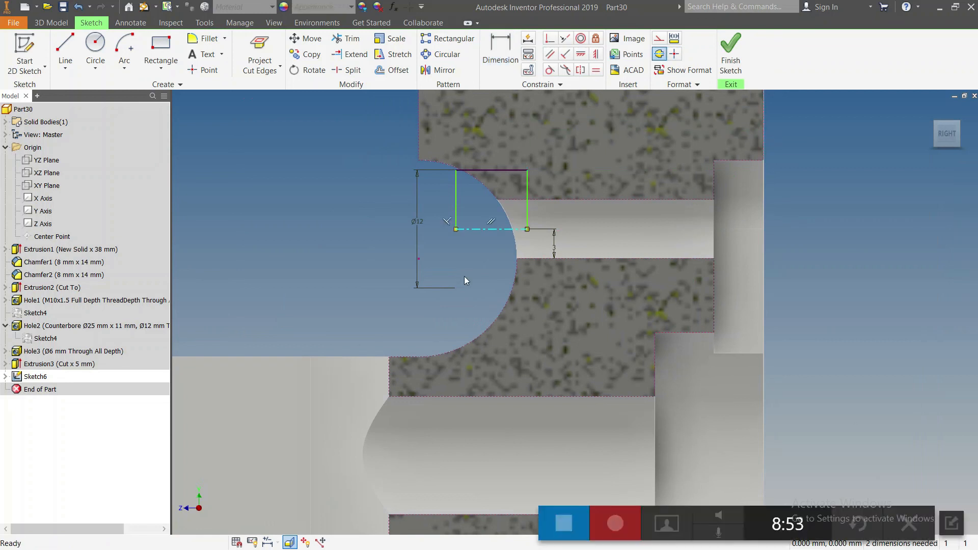
Step: Dimension the rectangle's inner vertical side 15 mm from the floor of the back-face recess
left_click(510, 65)
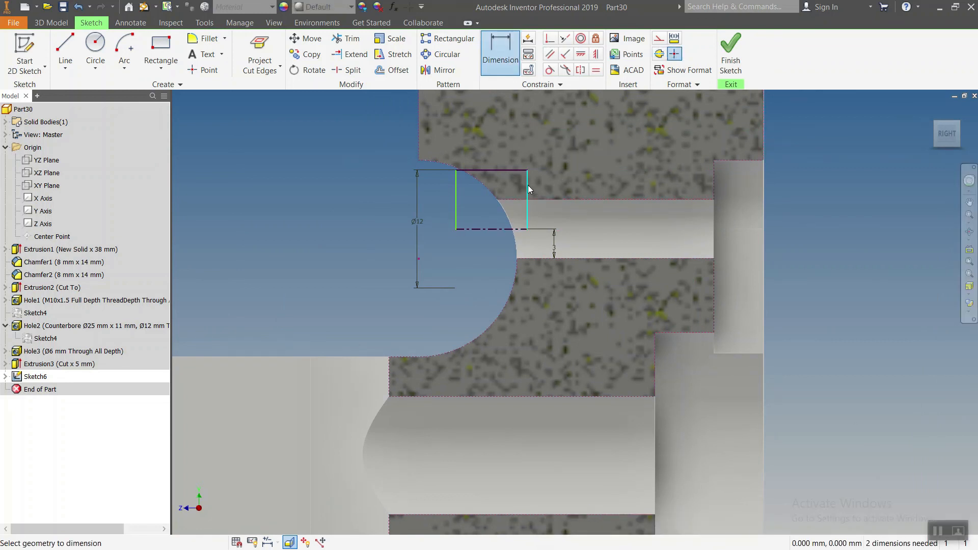
left_click(620, 123)
type("15")
key("Return")
key("Escape")
left_click_drag(455, 204, 452, 200)
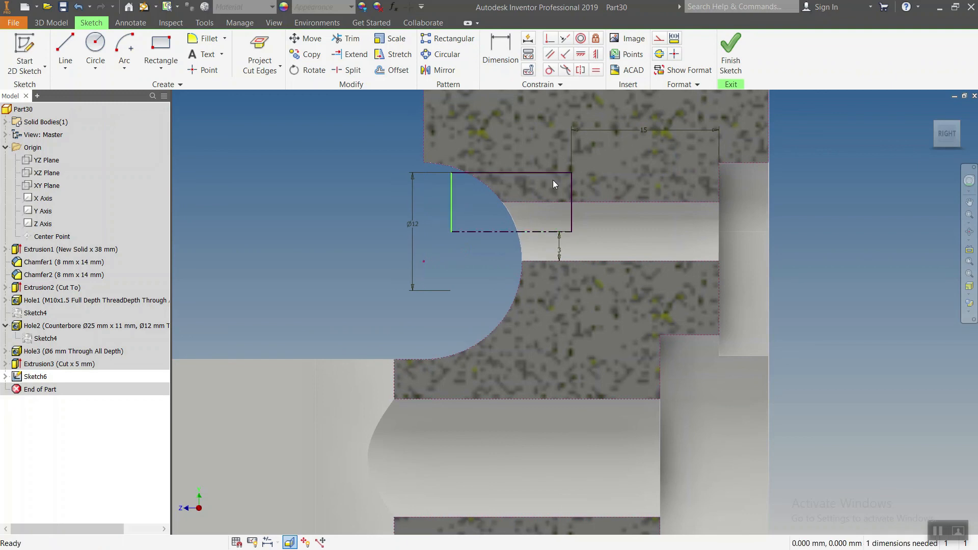
Step: Finish the sketch and revolve the rectangle a full turn around its centerline as a cut
left_click(730, 51)
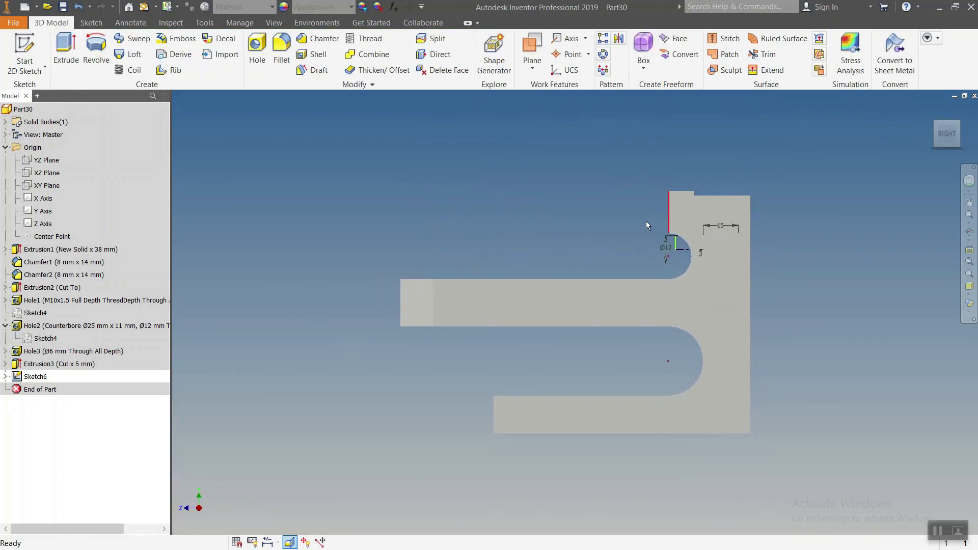
left_click(96, 49)
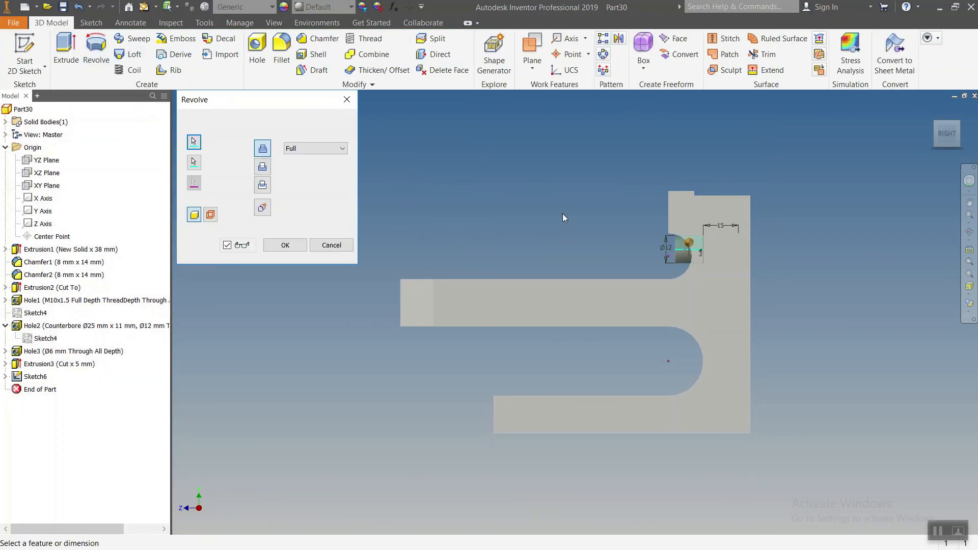
left_click(265, 169)
middle_click_drag(502, 272, 583, 237, "shift")
left_click(285, 245)
middle_click_drag(506, 271, 437, 266, "shift")
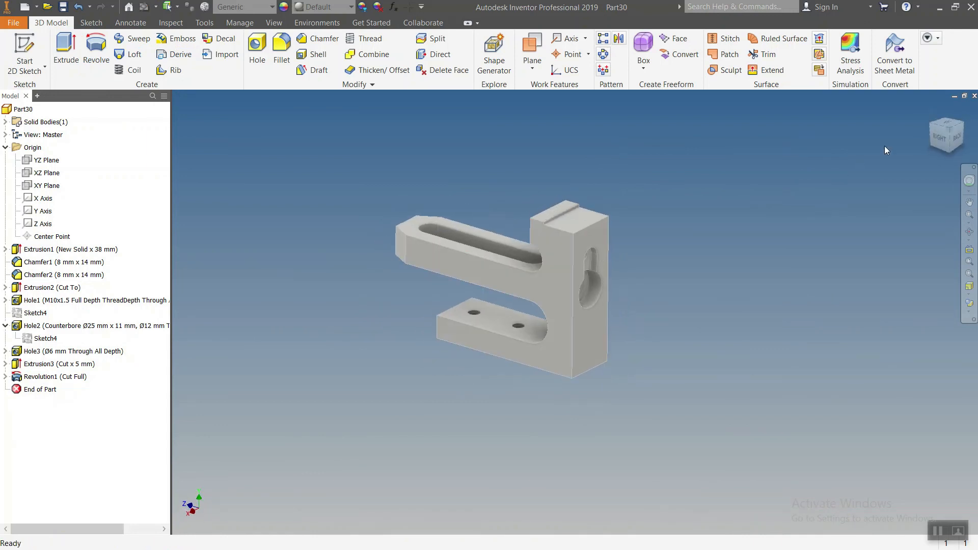
left_click(949, 131)
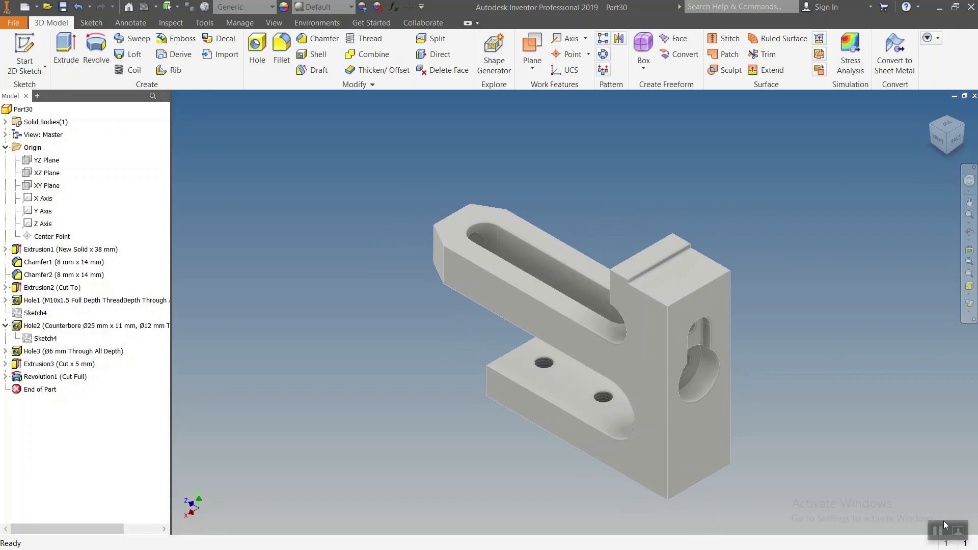